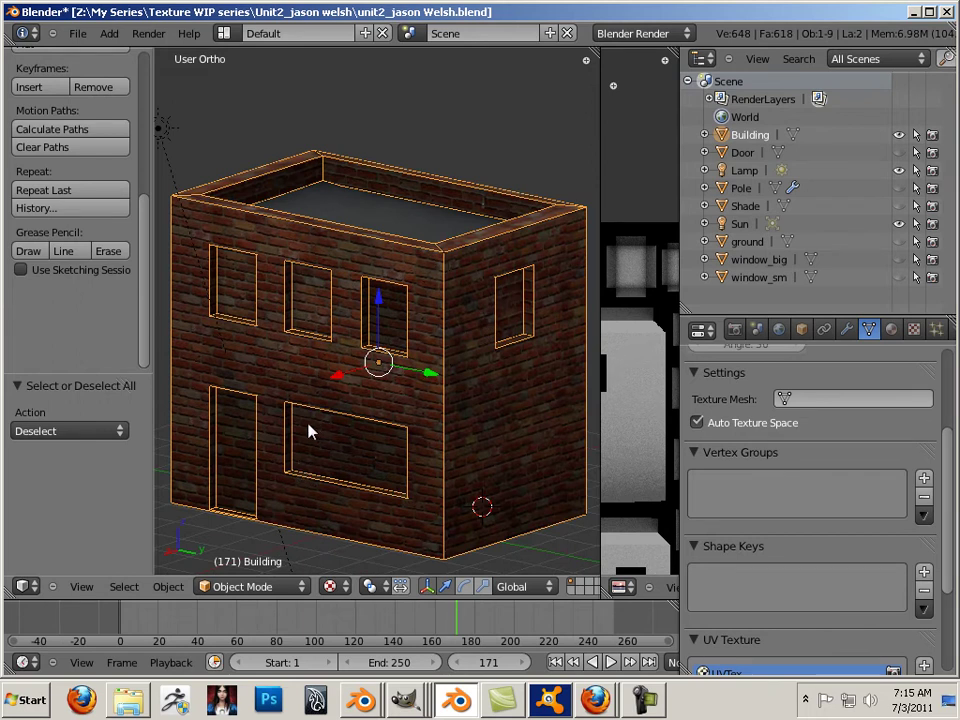
Export the building from Blender as a Wavefront OBJ named building.obj into MMaya Port.
click(80, 40)
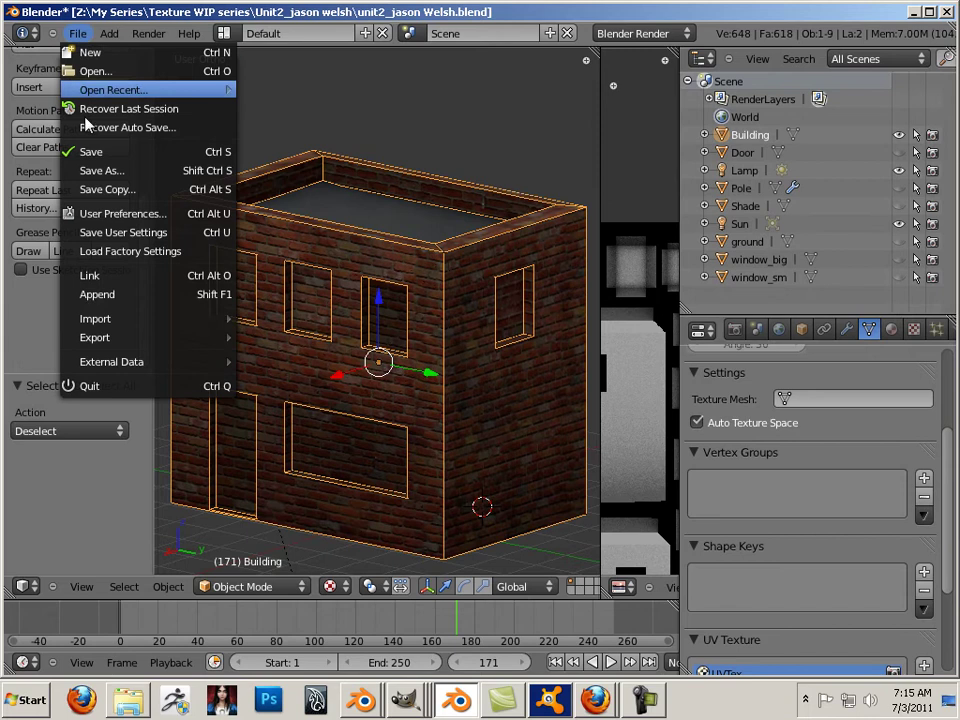
mouse_move(157, 320)
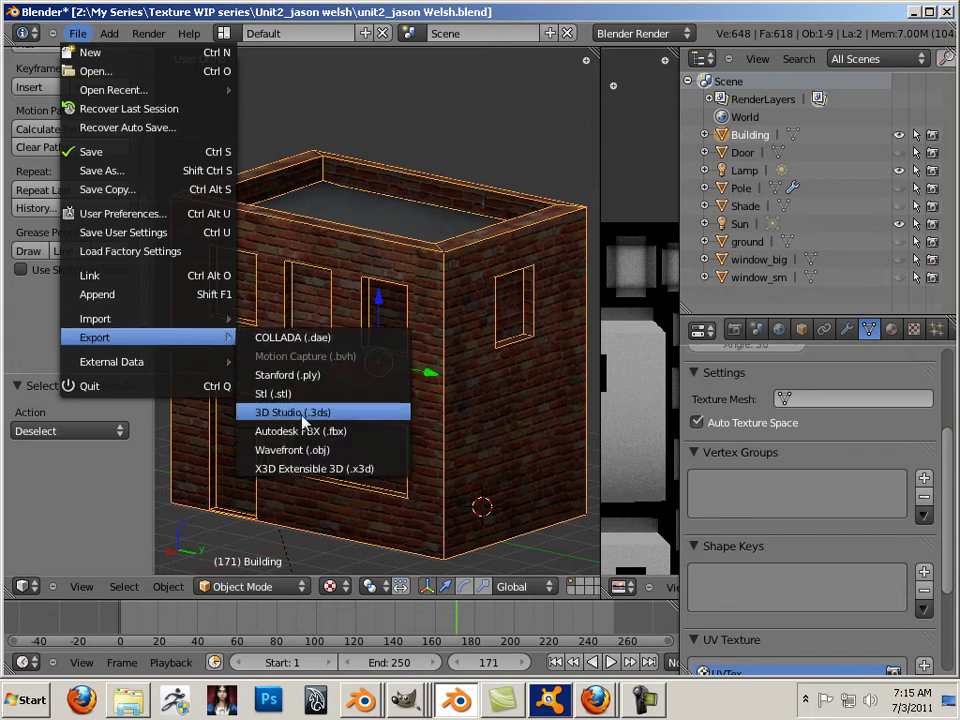
click(314, 451)
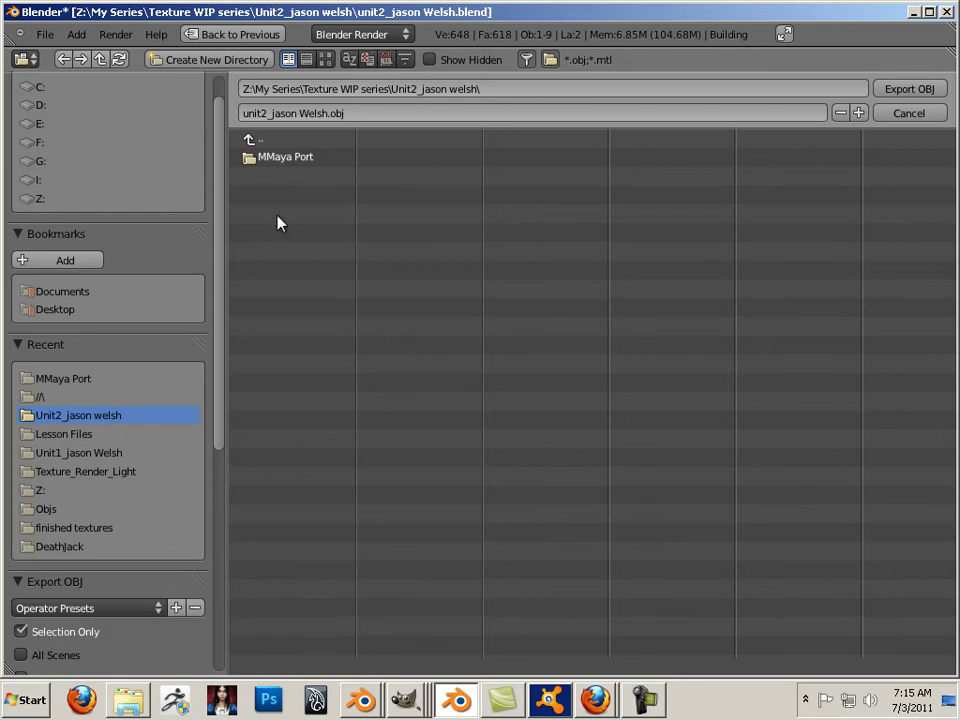
click(285, 159)
click(293, 178)
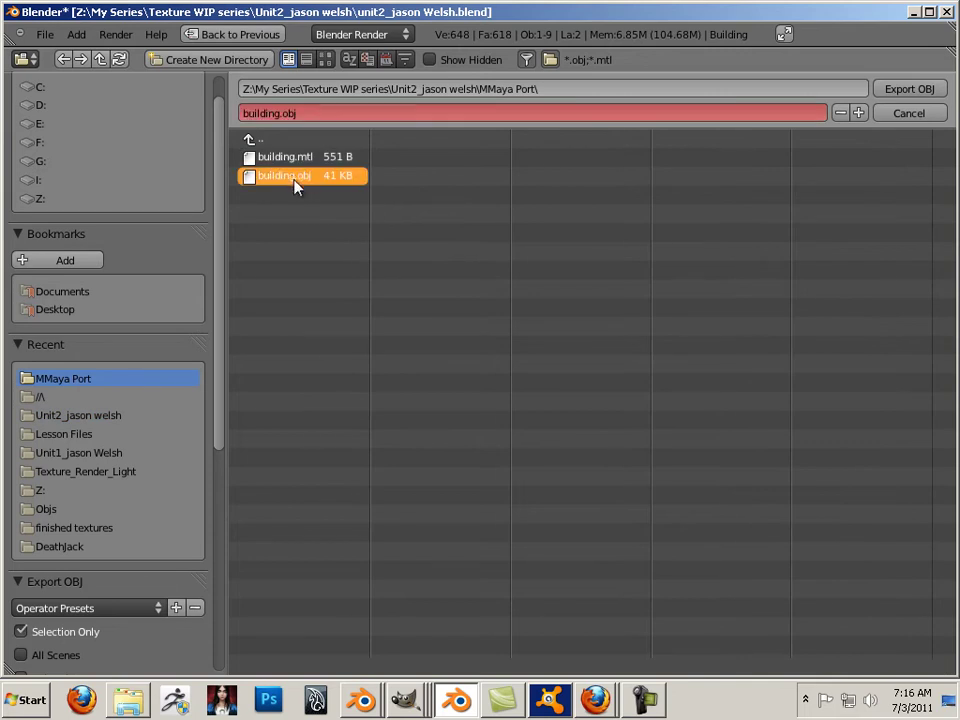
click(912, 90)
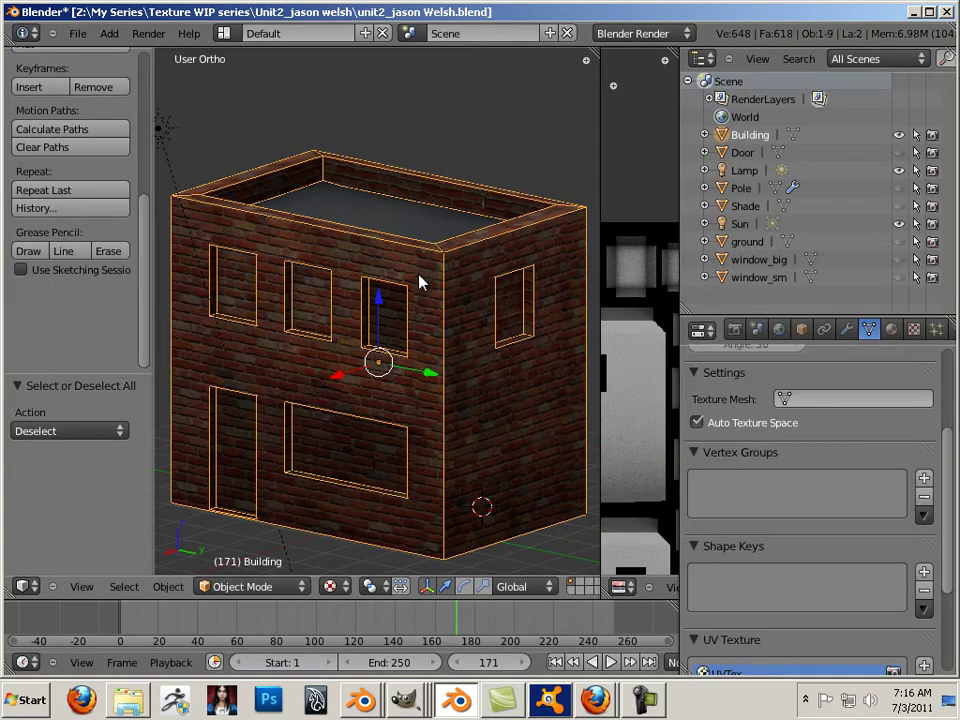
Review the details of building.obj, brick_OCC, brick_cm and brick_nm in MMaya Port, then launch Maya 2011.
click(128, 700)
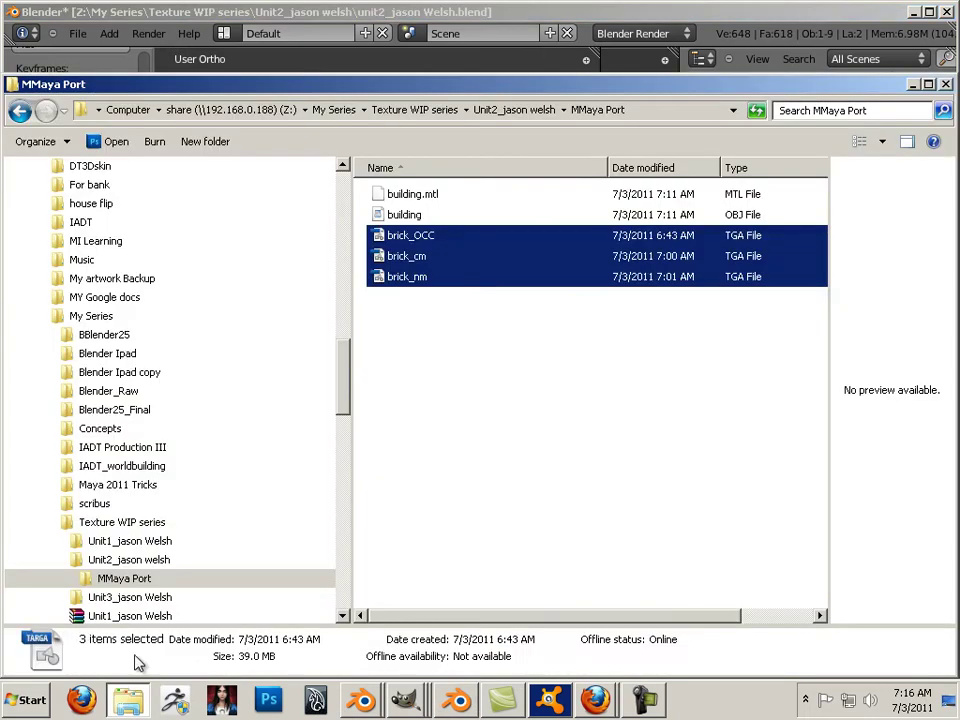
click(391, 349)
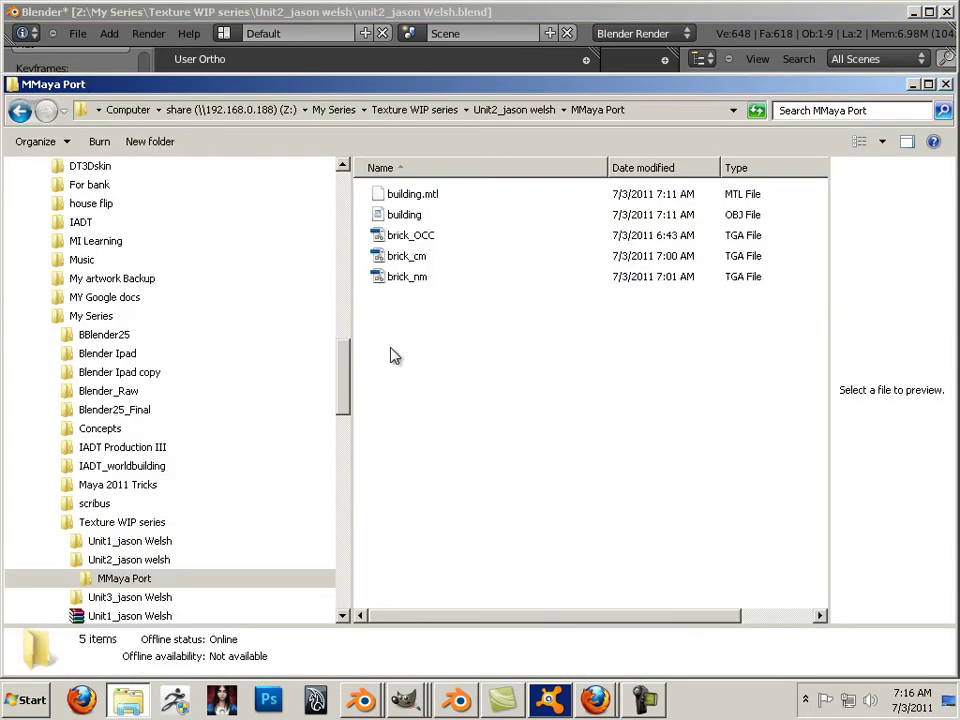
click(424, 216)
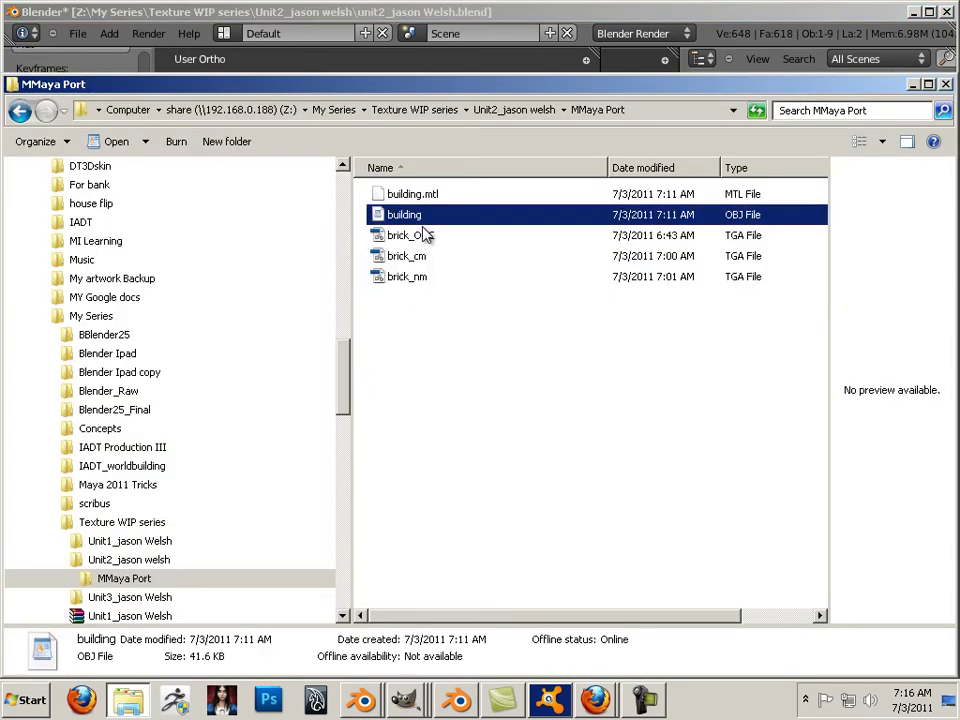
click(420, 240)
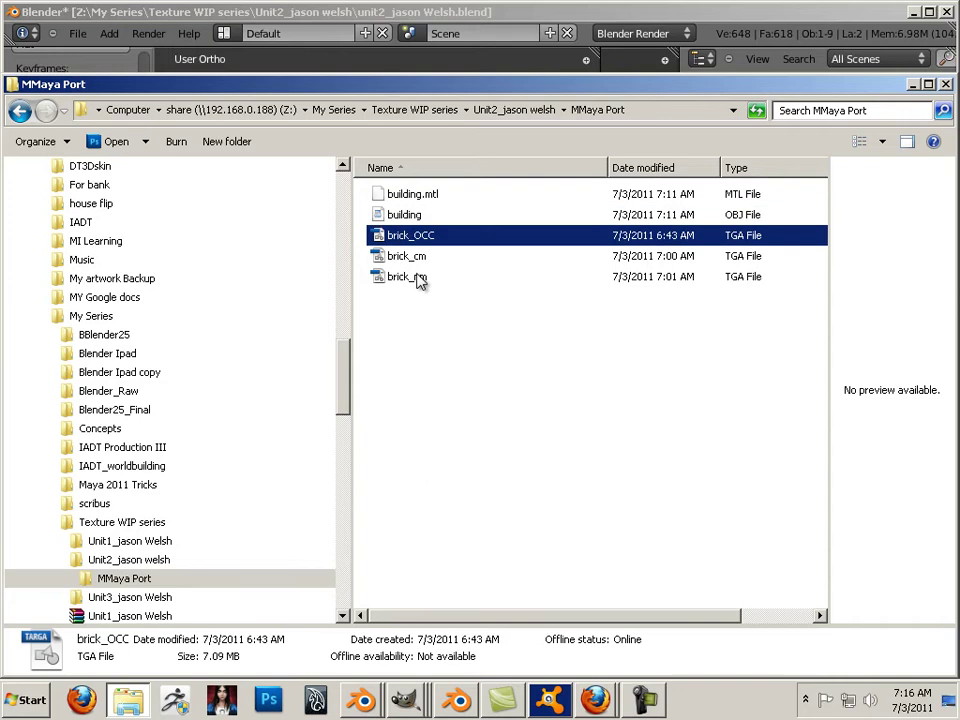
shift+click(420, 276)
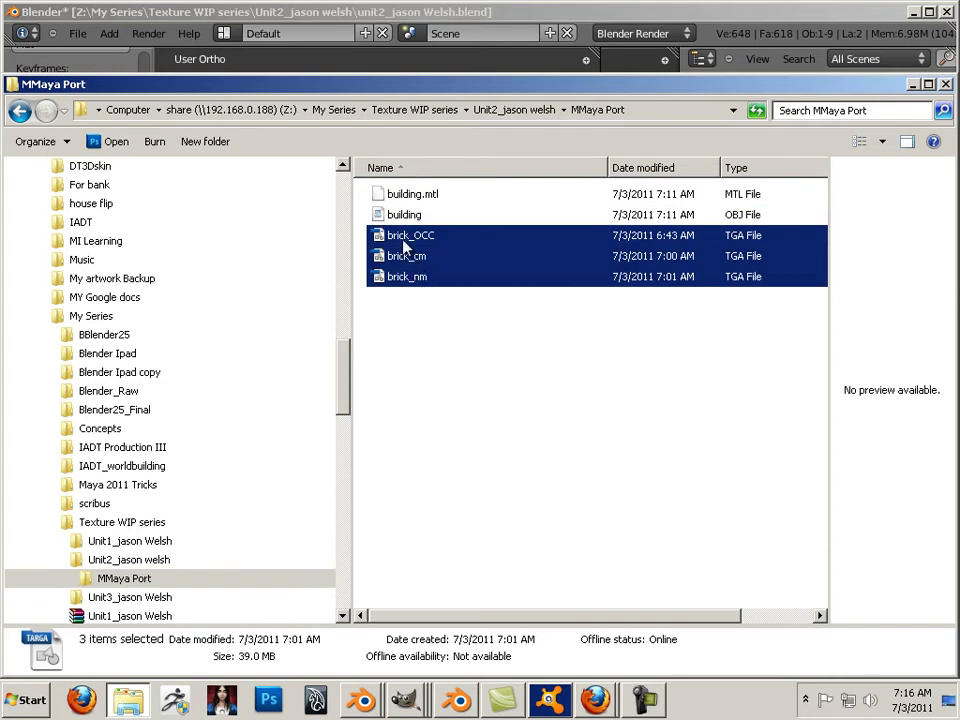
click(424, 328)
click(412, 242)
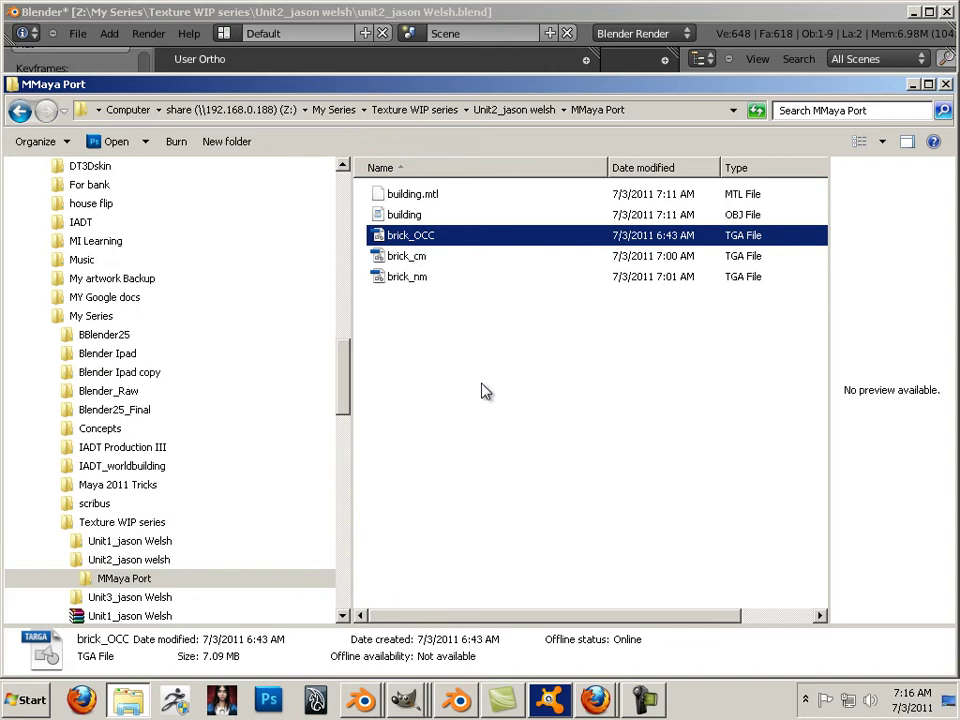
click(412, 259)
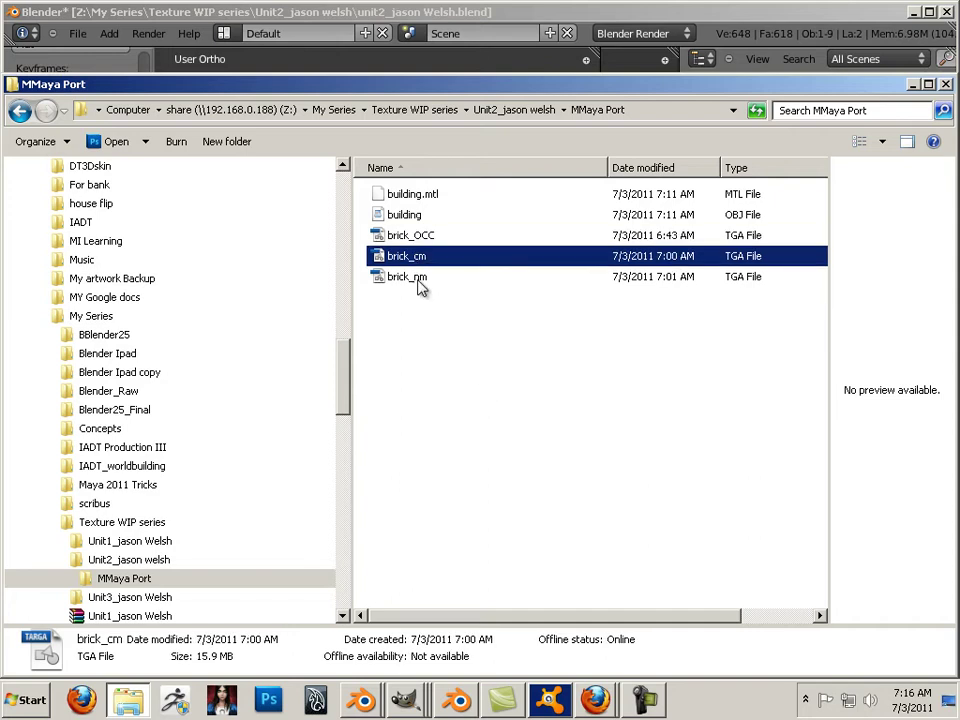
click(421, 280)
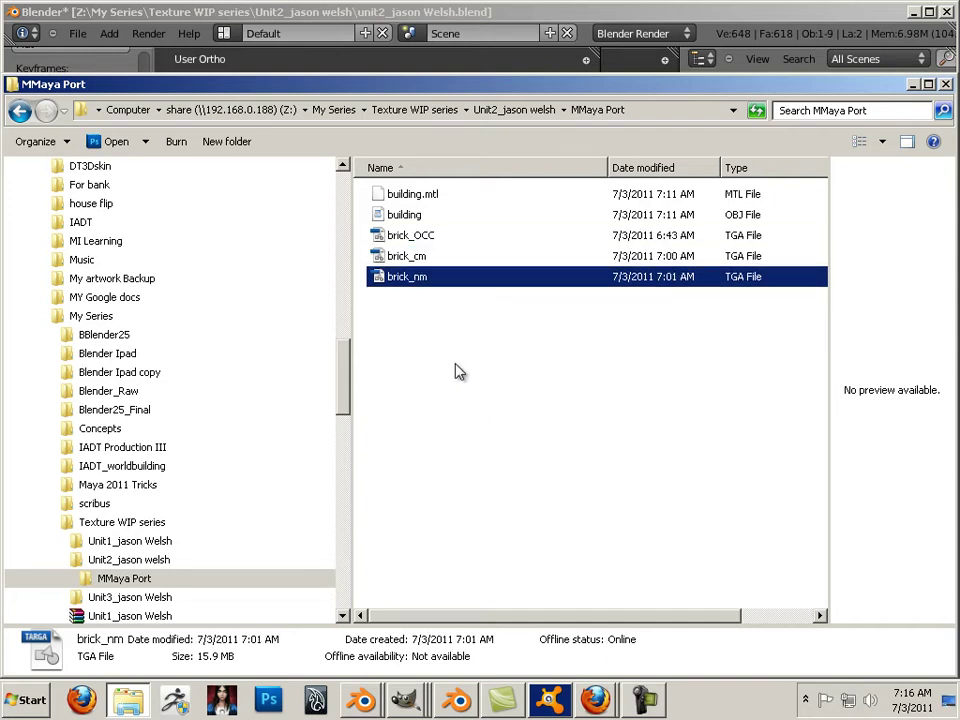
click(320, 702)
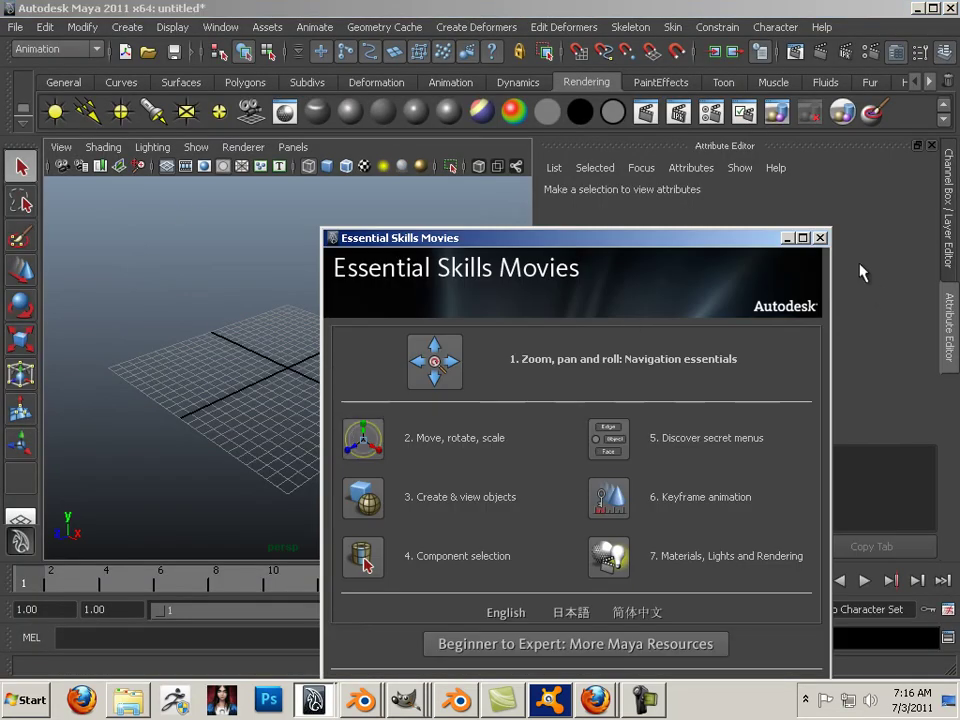
Close Essential Skills and import building.obj from Z:\My Series\Texture WIP series\Unit2\MMaya Port.
click(818, 239)
click(16, 27)
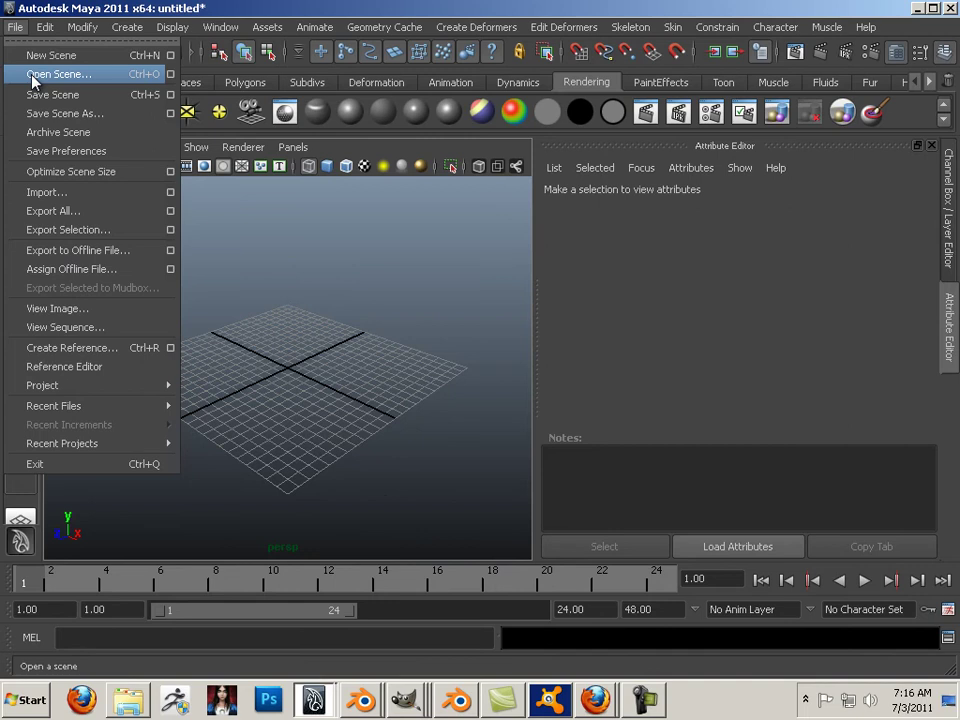
click(45, 191)
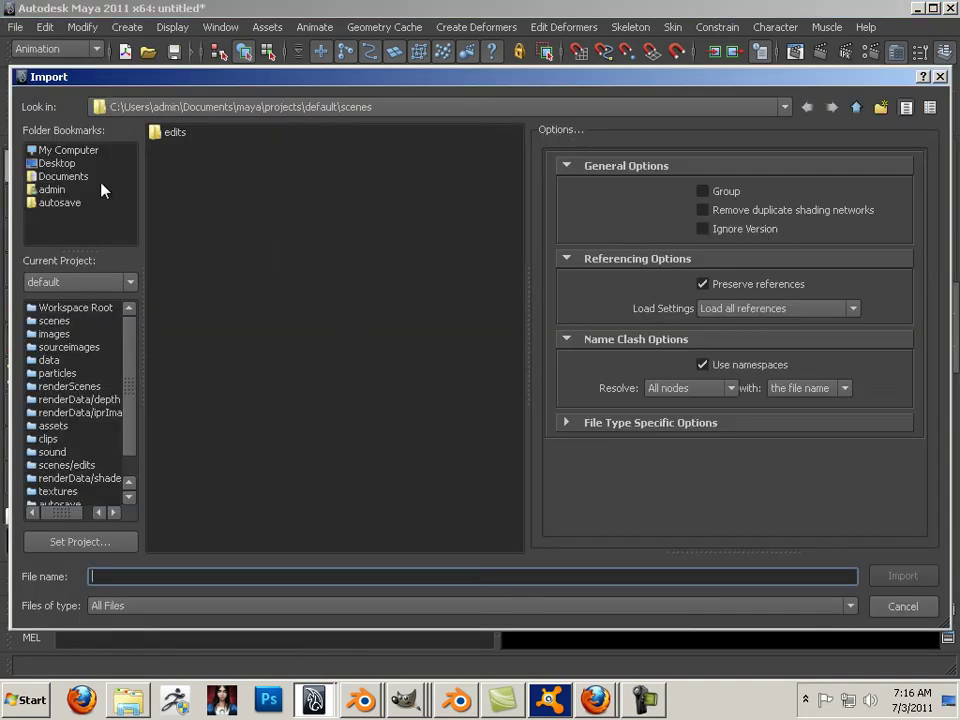
click(67, 151)
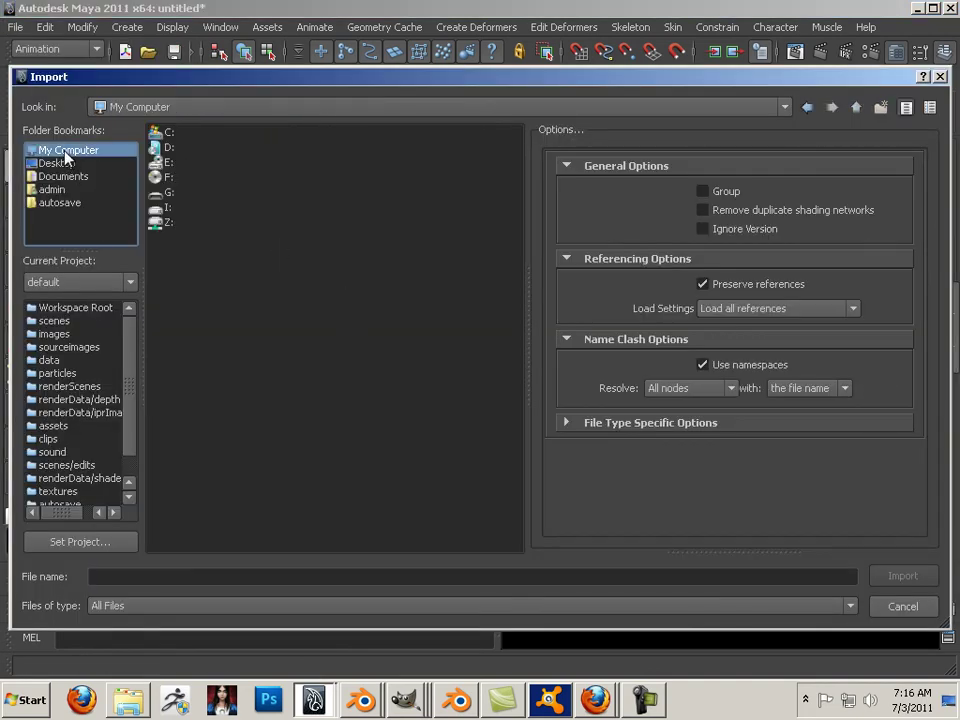
click(168, 208)
double_click(170, 223)
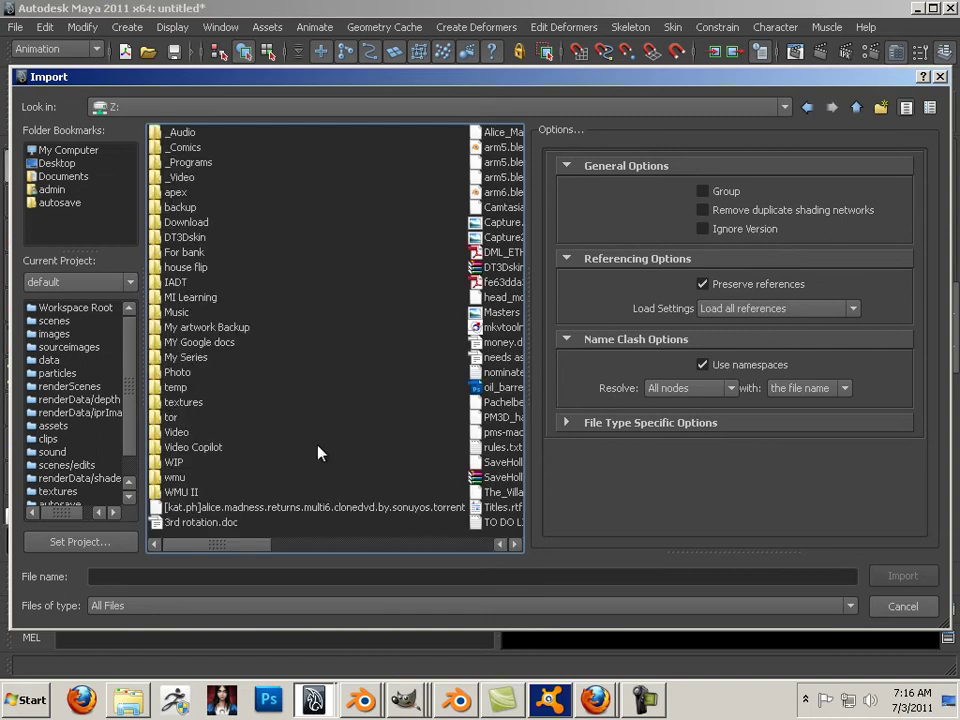
double_click(248, 357)
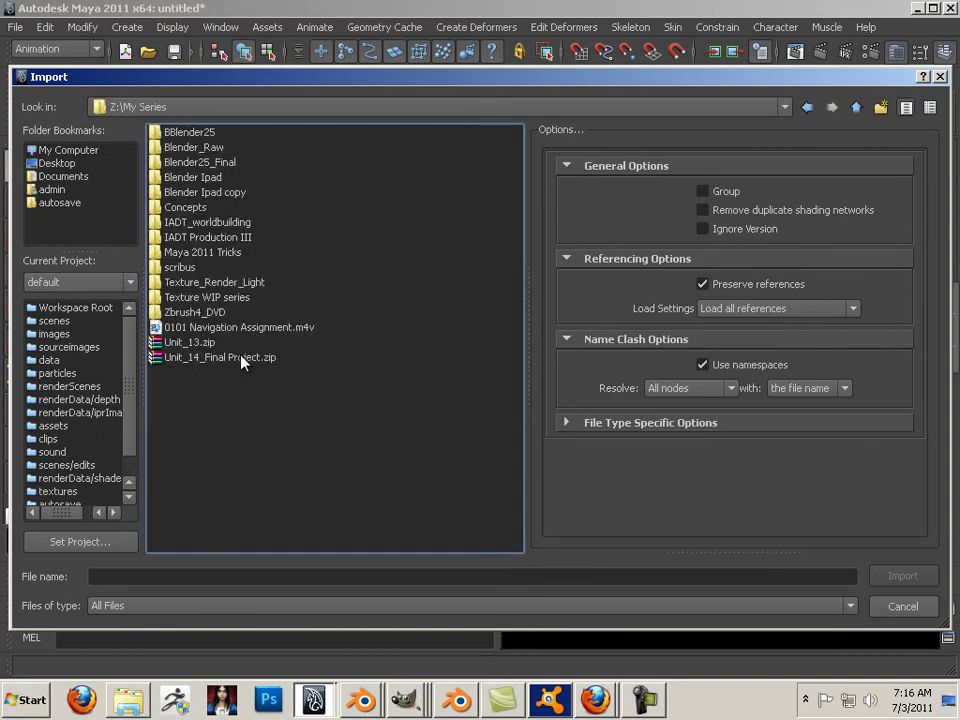
double_click(212, 298)
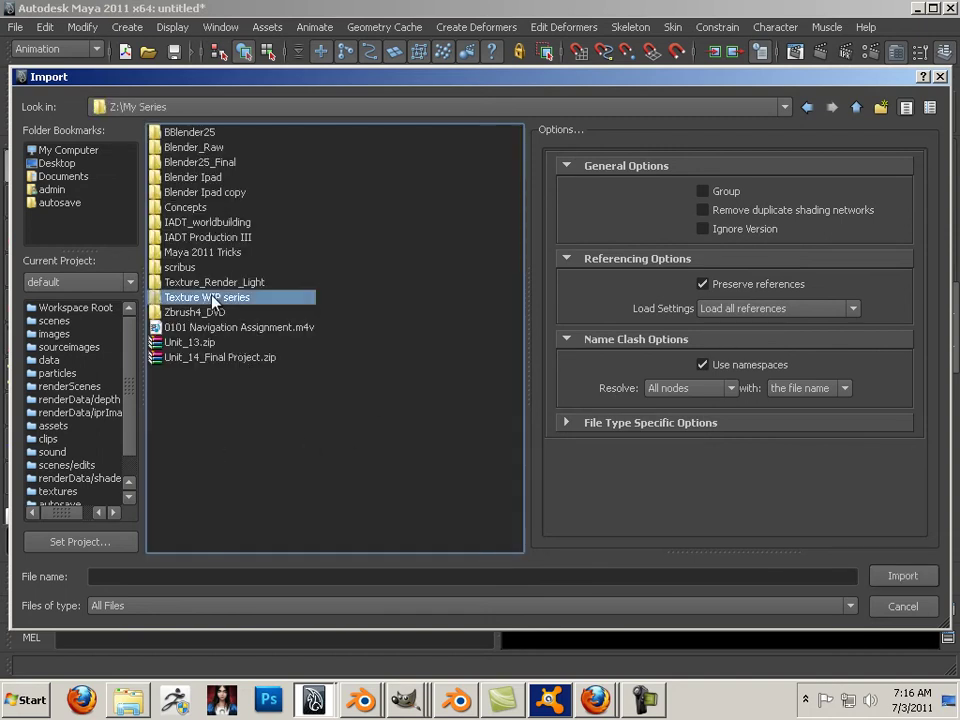
double_click(185, 148)
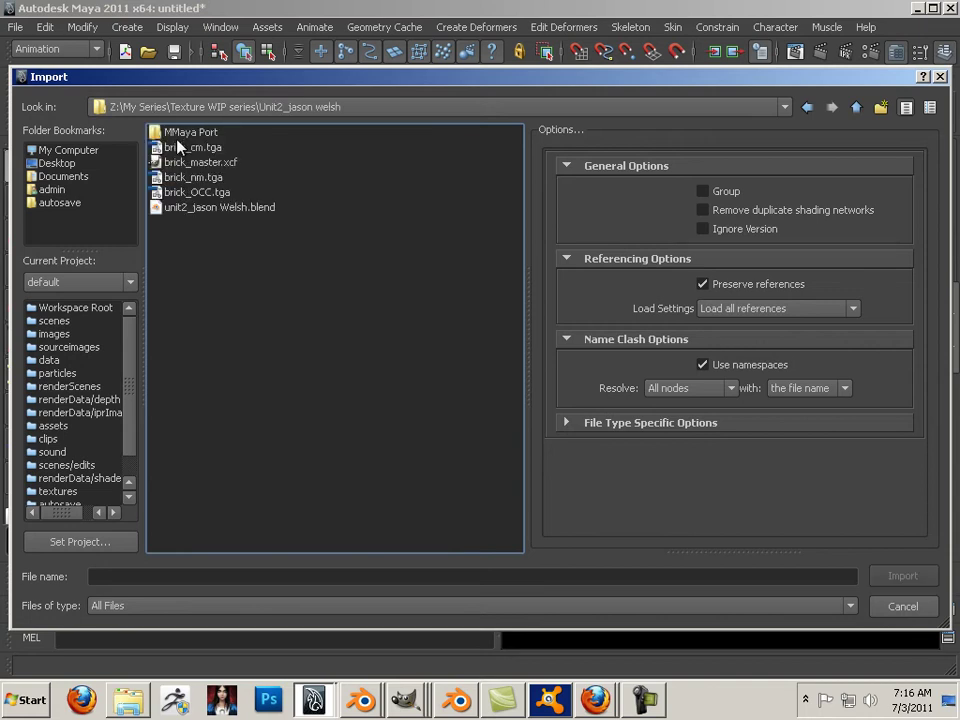
double_click(180, 136)
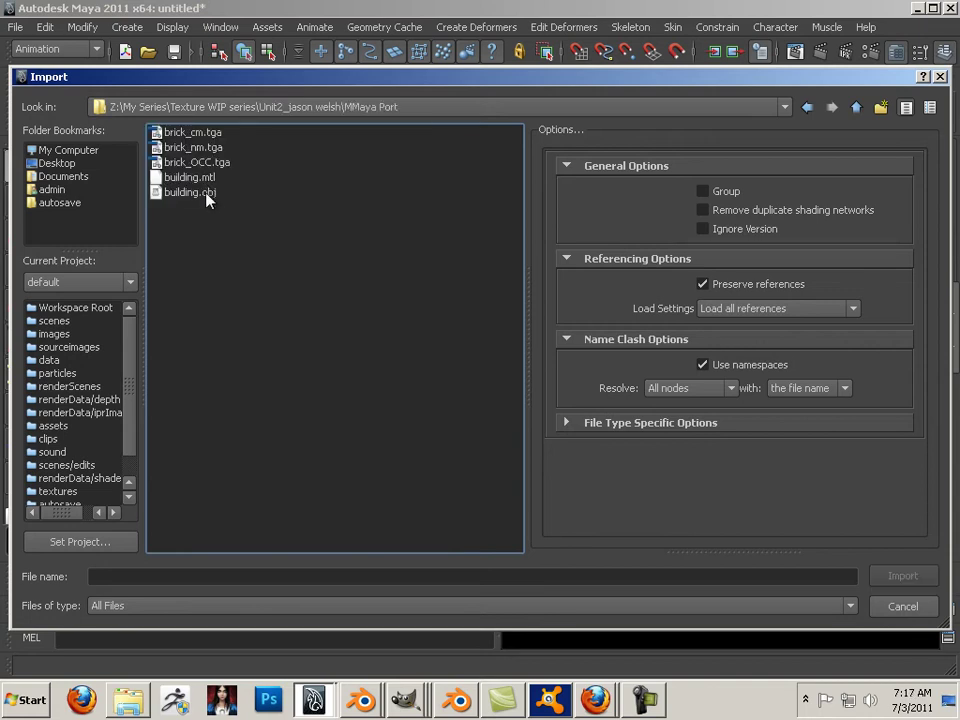
double_click(187, 195)
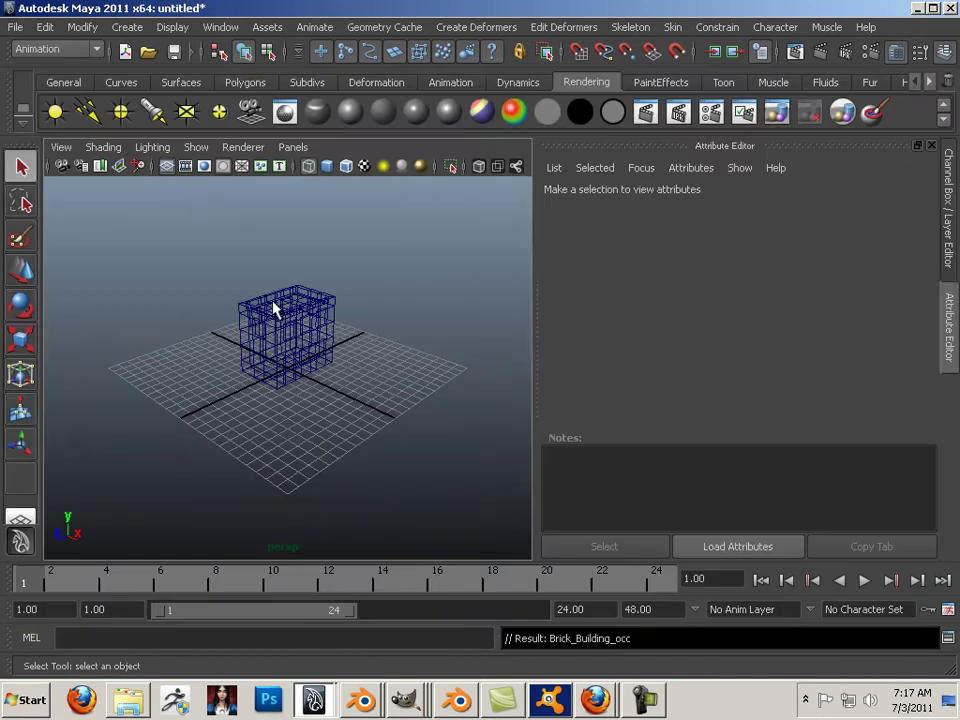
Finish the import, display the building smooth-shaded, and select the building mesh.
click(279, 318)
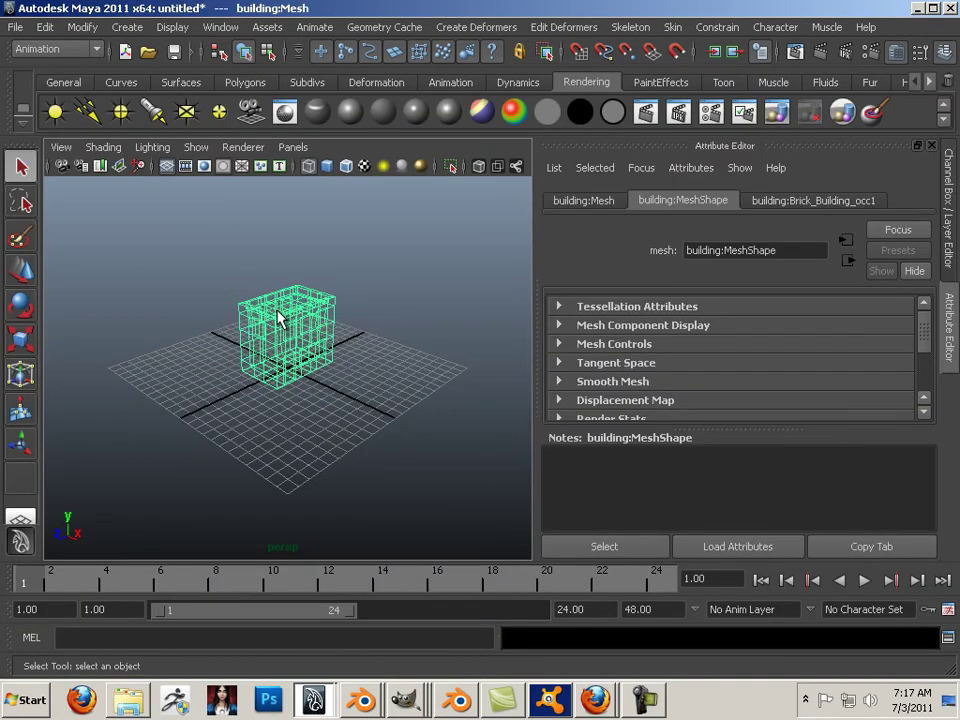
key(5)
click(399, 360)
scroll(394, 377, up, 5)
click(284, 347)
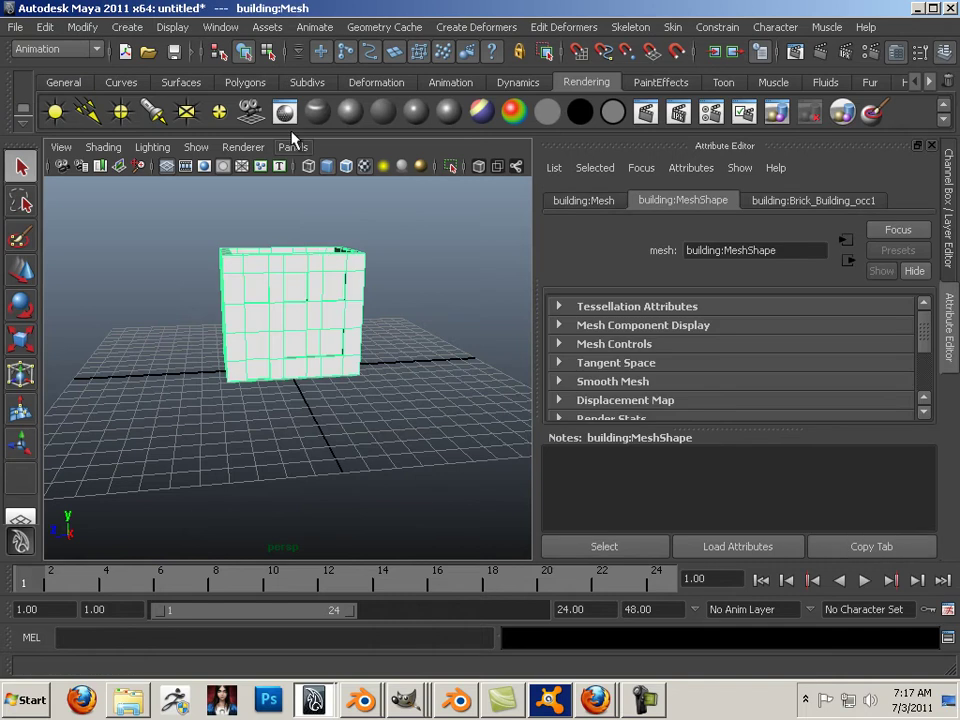
In Hypershade's Textures list, delete the old Brick_Building_occ1F file texture.
click(220, 27)
mouse_move(265, 76)
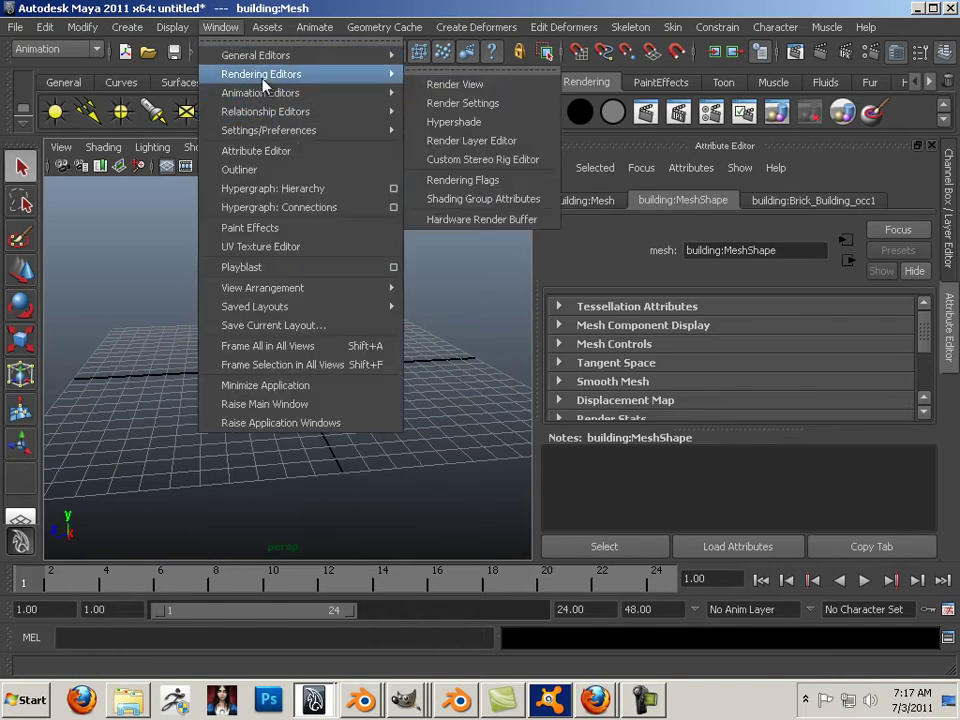
click(458, 123)
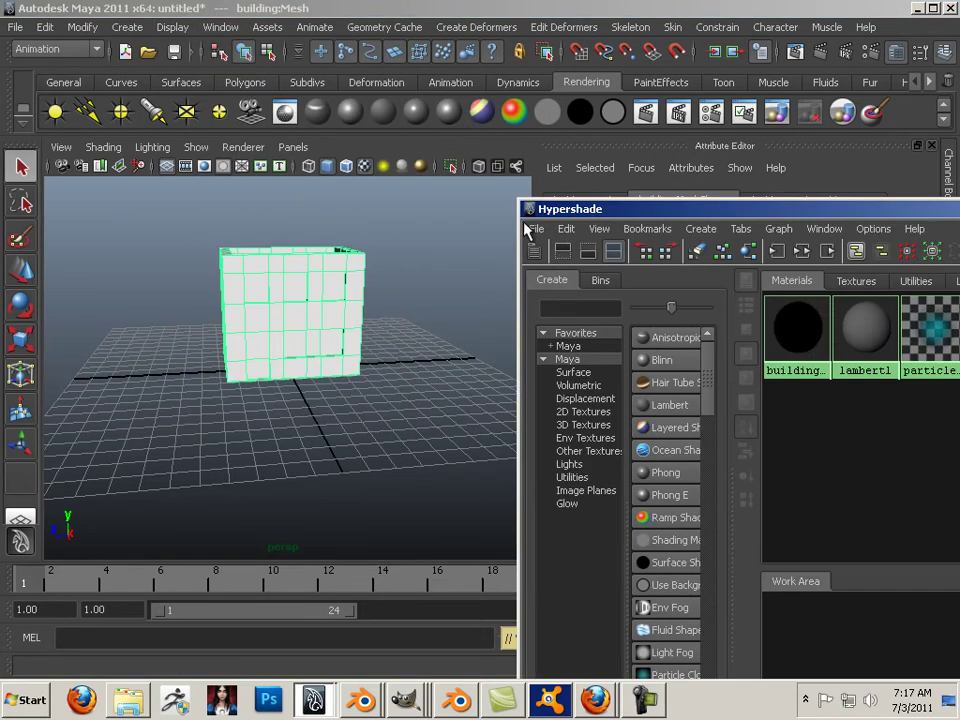
click(856, 281)
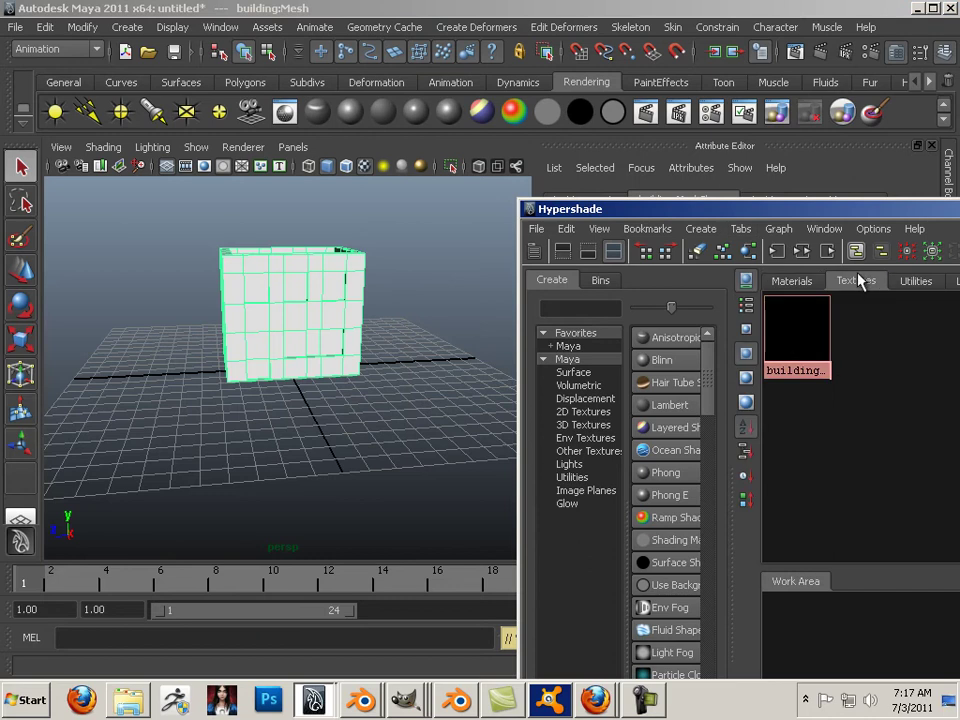
drag(781, 215, 527, 144)
click(553, 251)
drag(628, 139, 301, 116)
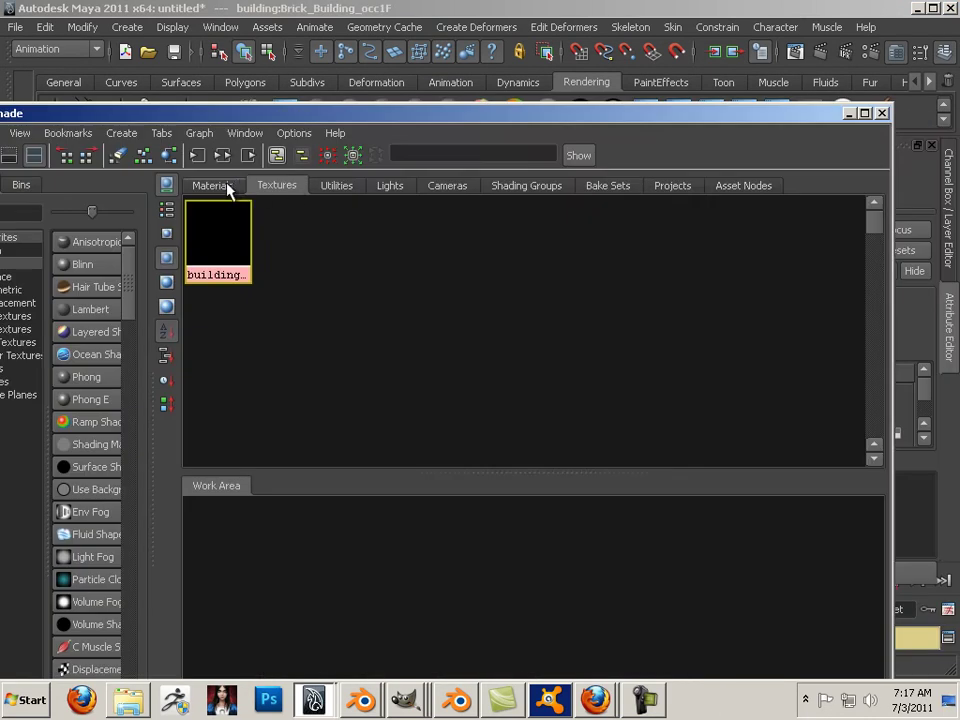
click(212, 186)
click(262, 186)
drag(375, 119, 385, 120)
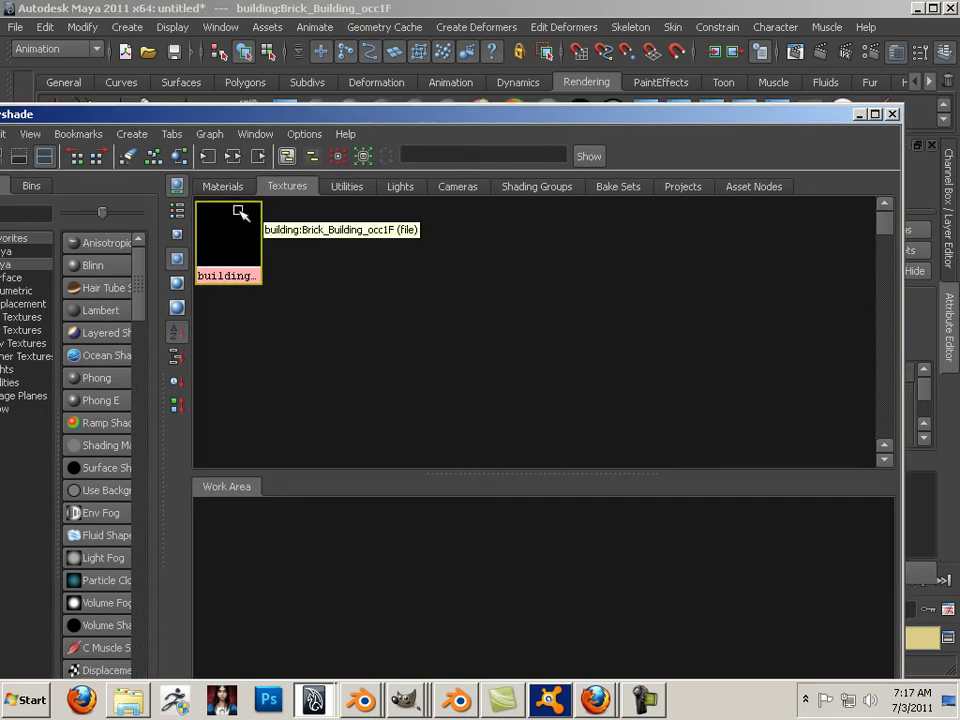
key(Delete)
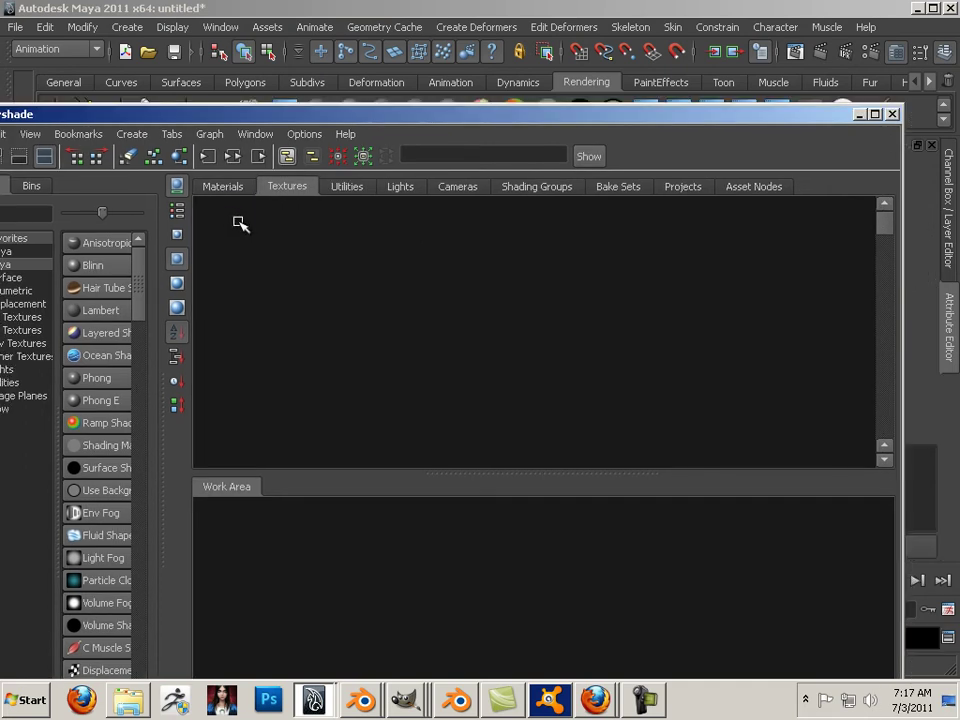
Drag brick_OCC, brick_cm and brick_nm from Explorer into the Hypershade Textures tab.
click(128, 700)
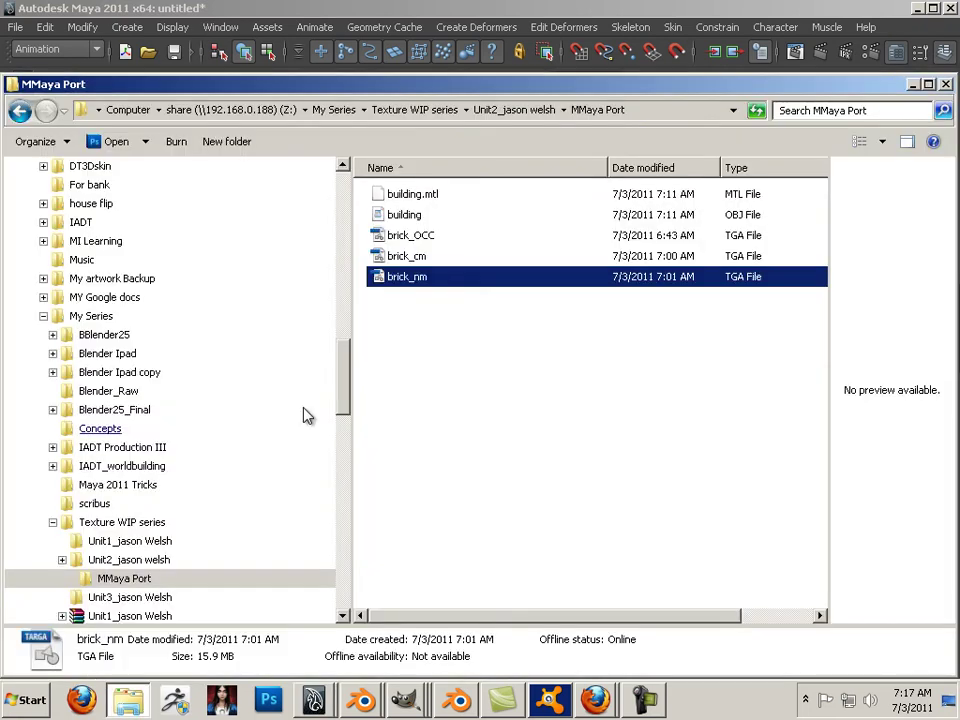
drag(480, 334, 396, 236)
drag(356, 90, 765, 135)
drag(810, 298, 358, 258)
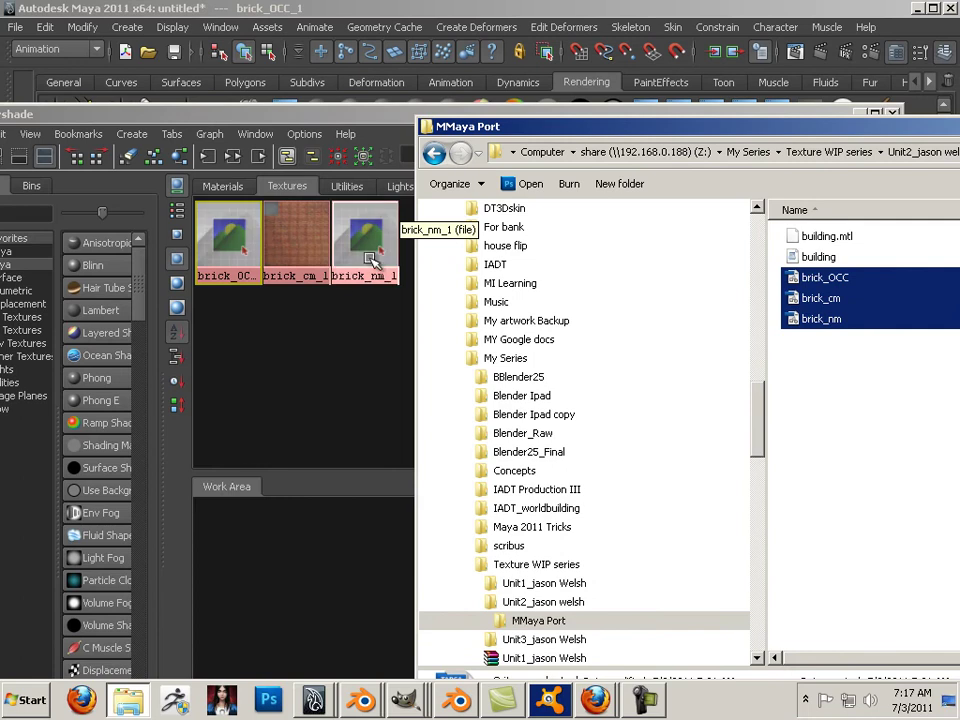
Inspect the brick_nm_1 and brick_OCC_1 textures and rearrange the Hypershade and Maya windows.
double_click(366, 276)
drag(700, 113, 370, 173)
click(700, 330)
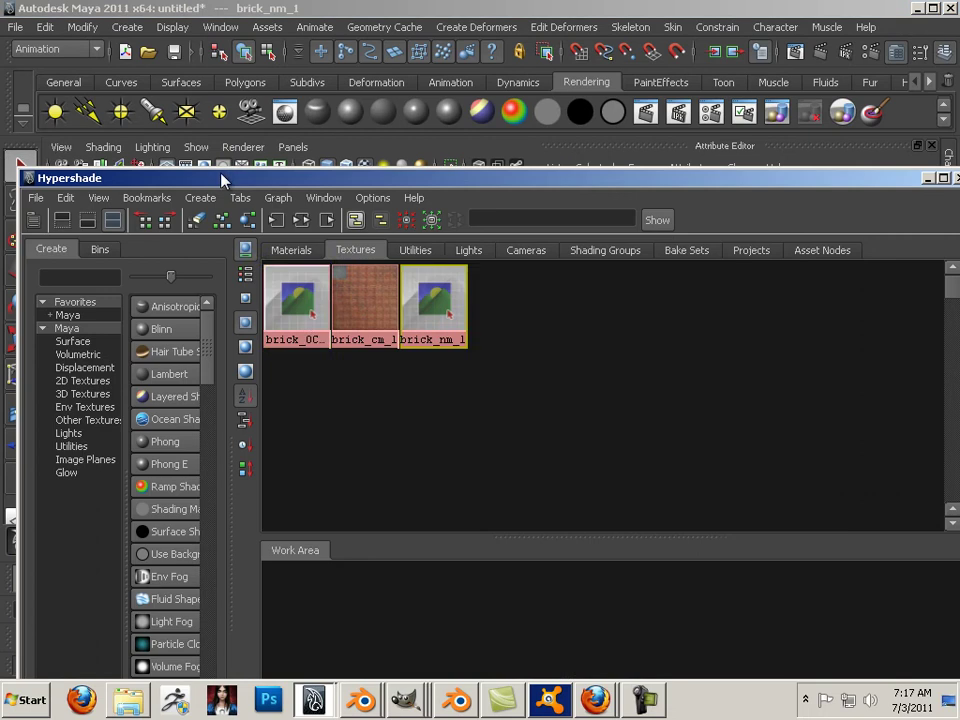
click(297, 300)
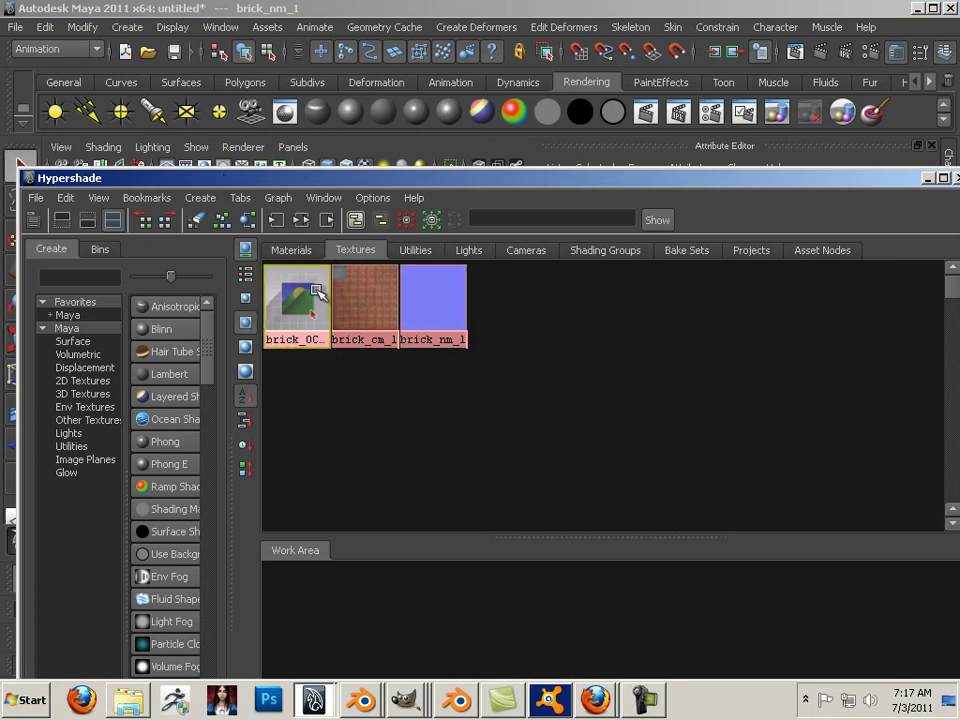
drag(882, 181, 739, 337)
click(722, 311)
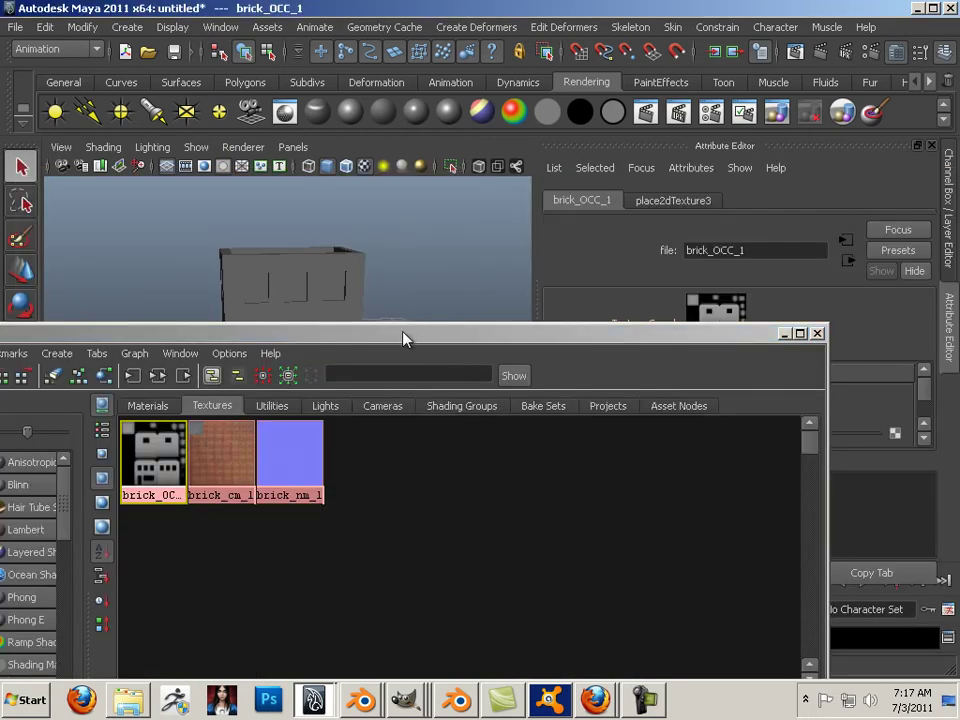
drag(276, 340, 806, 165)
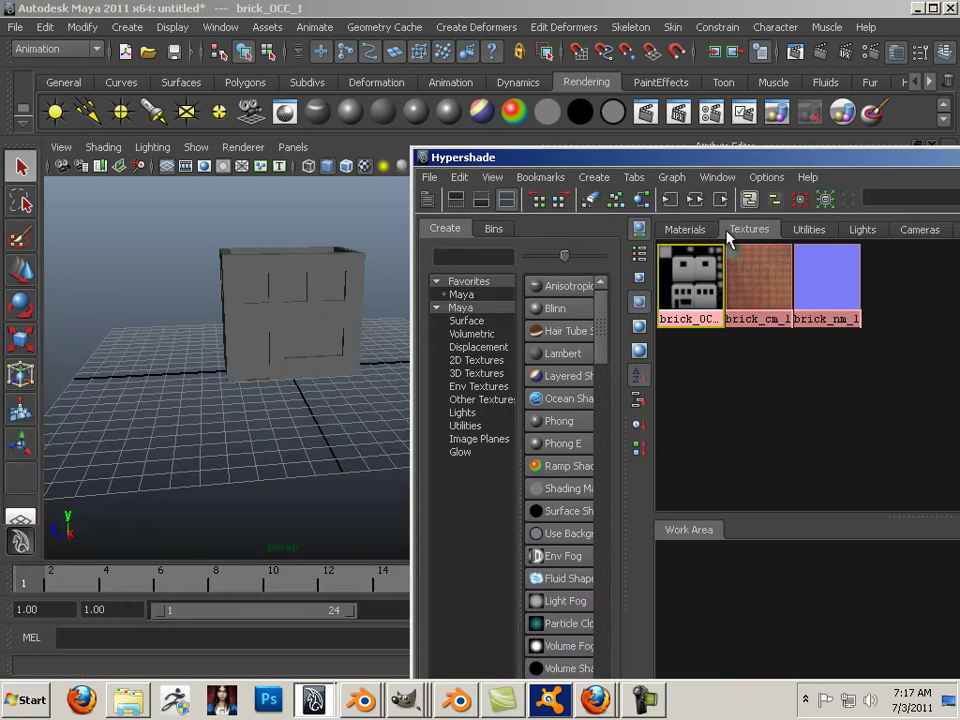
drag(591, 165, 546, 24)
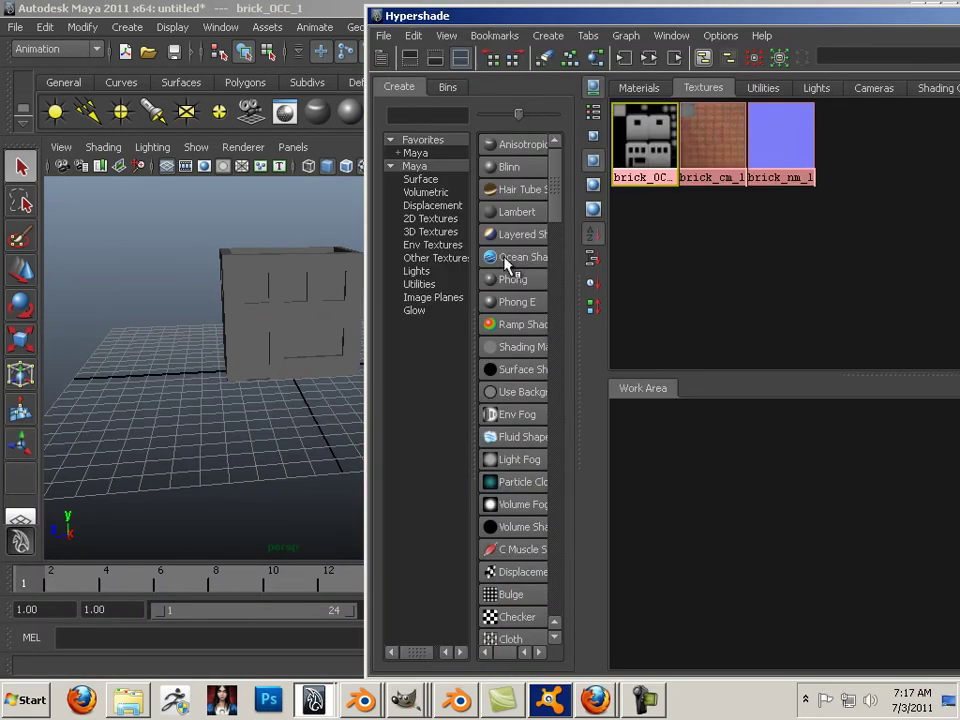
Create Lambert material lambert2 and connect brick_cm_1 to its color.
click(514, 212)
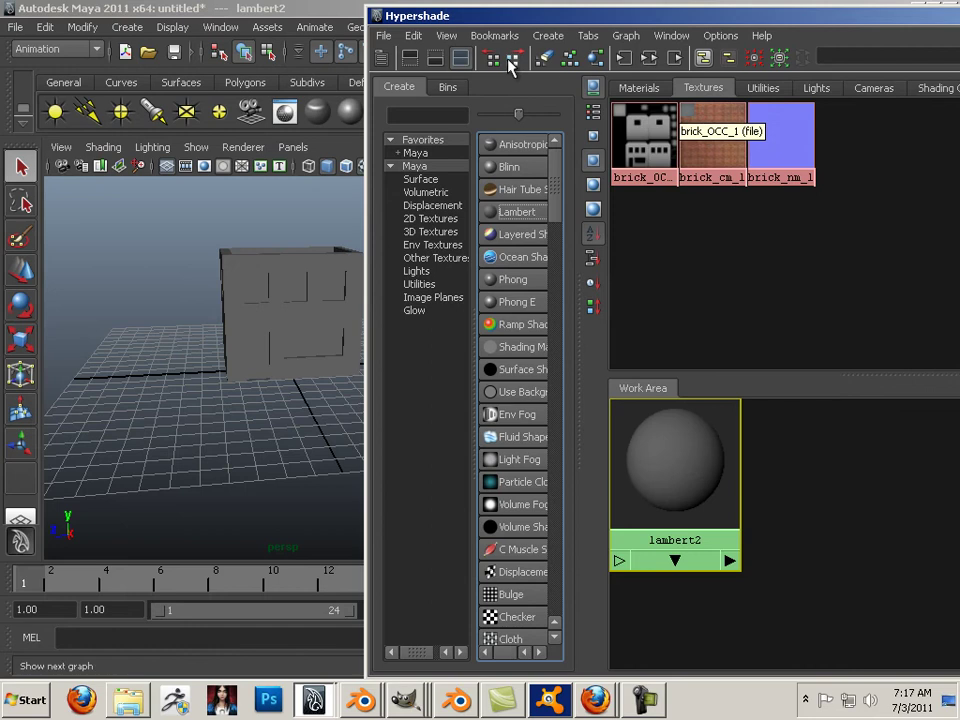
middle_drag(707, 150, 708, 490)
click(729, 531)
drag(690, 495, 773, 609)
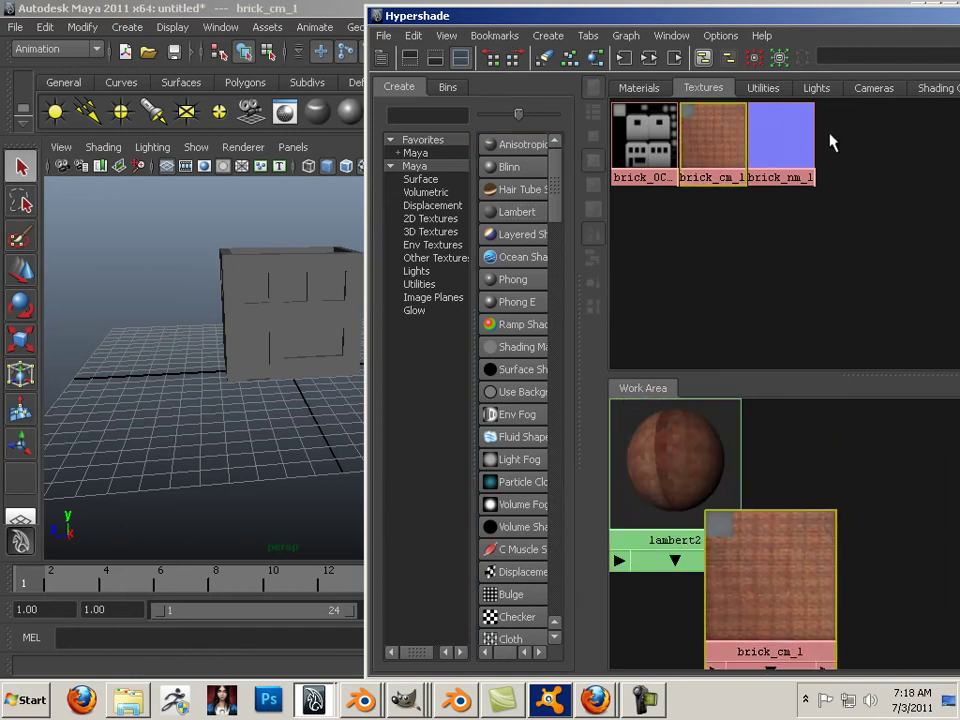
Connect brick_nm_1 to lambert2 as its bump map.
middle_drag(795, 133, 676, 461)
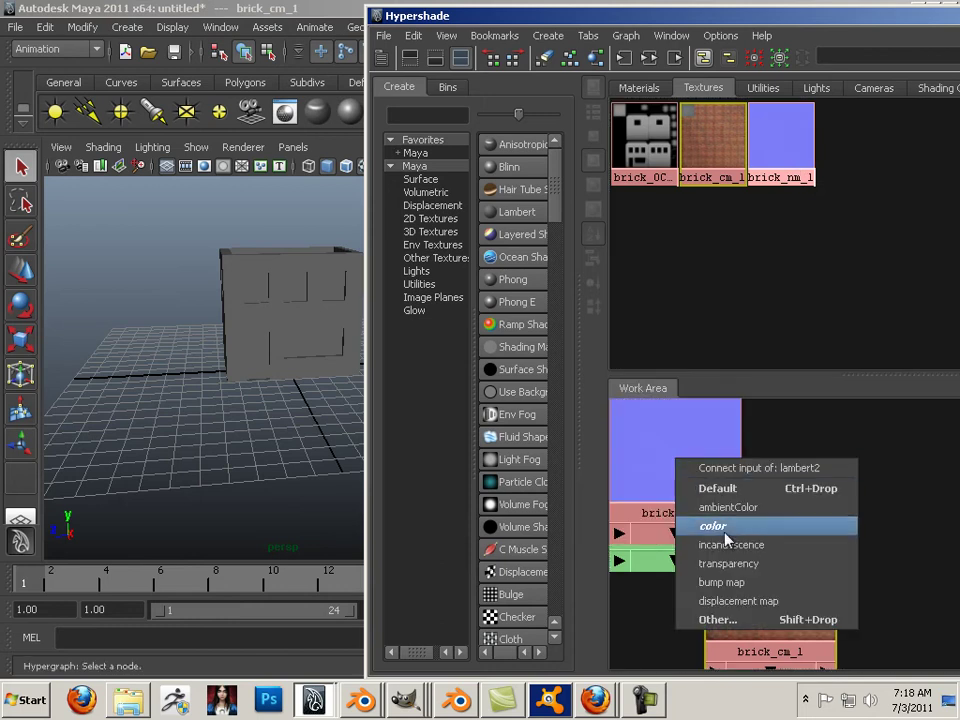
click(735, 589)
drag(677, 482, 859, 499)
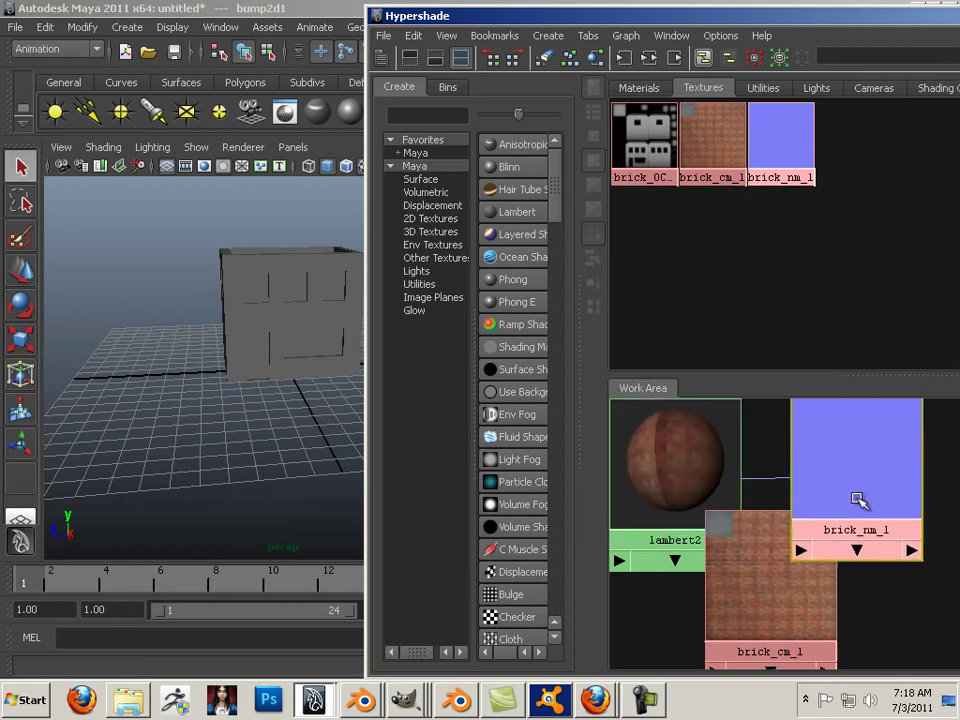
Set the bump2d1 node's Use As option to Tangent Space Normals.
double_click(735, 15)
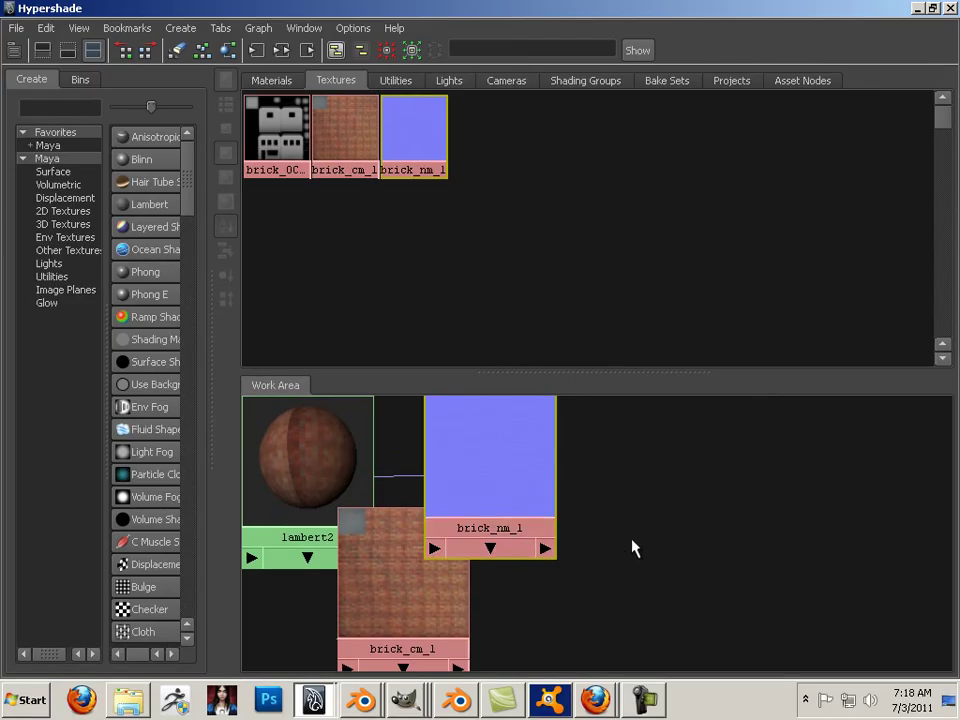
scroll(632, 548, down, 5)
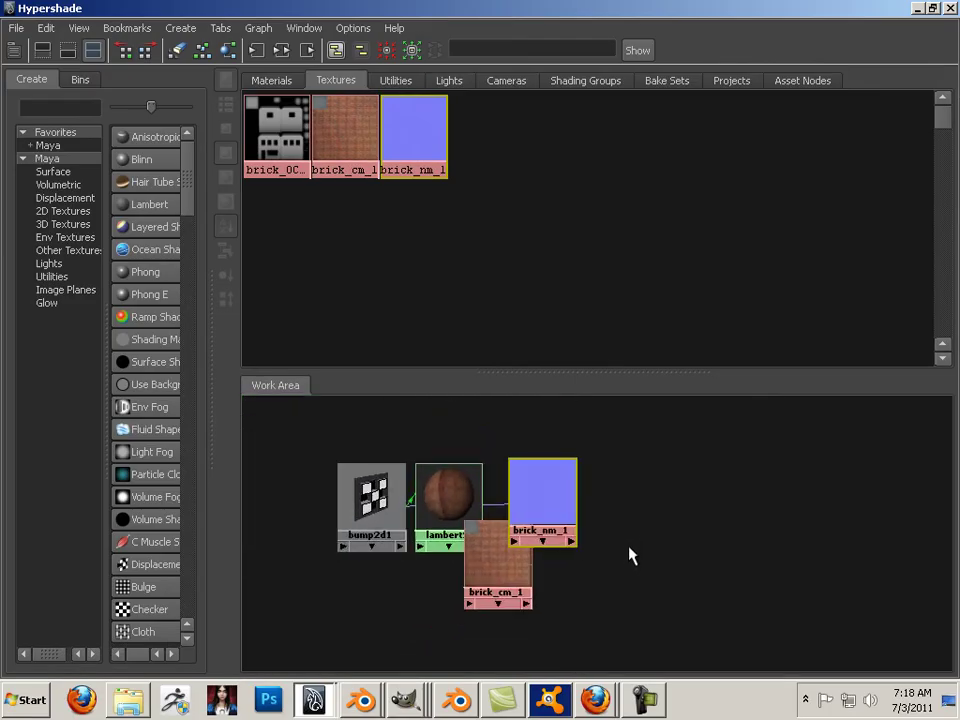
click(372, 505)
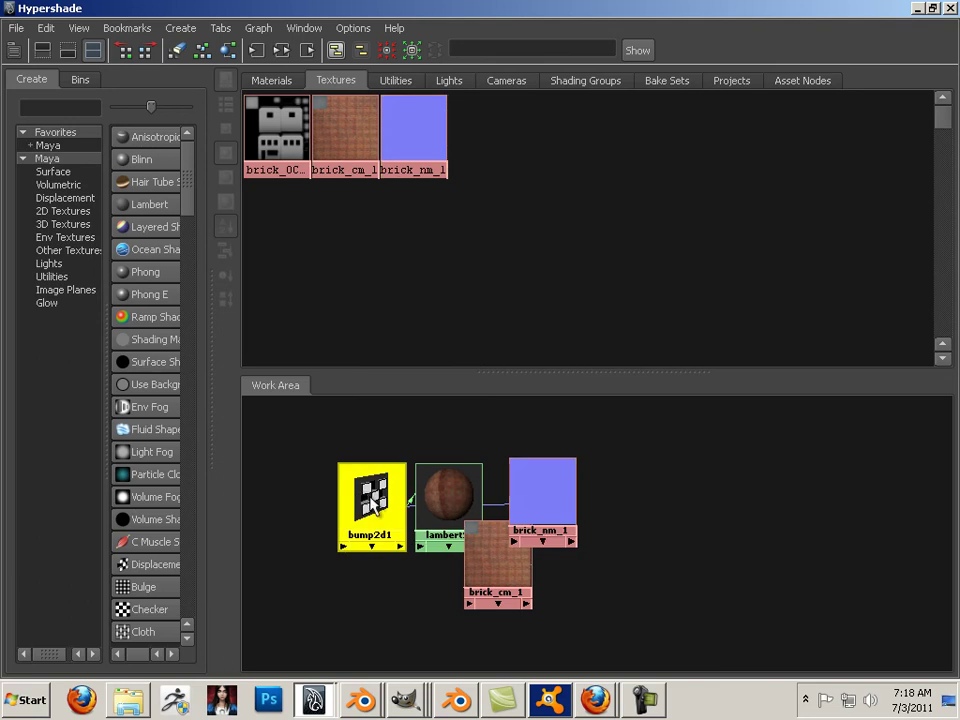
double_click(746, 10)
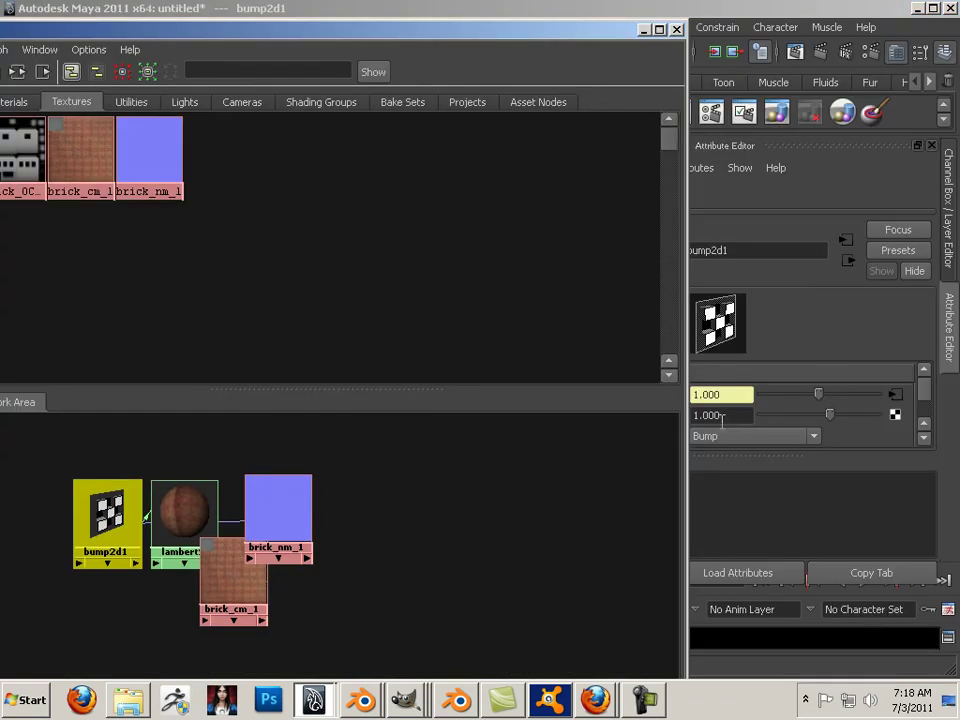
drag(499, 36, 460, 34)
click(765, 437)
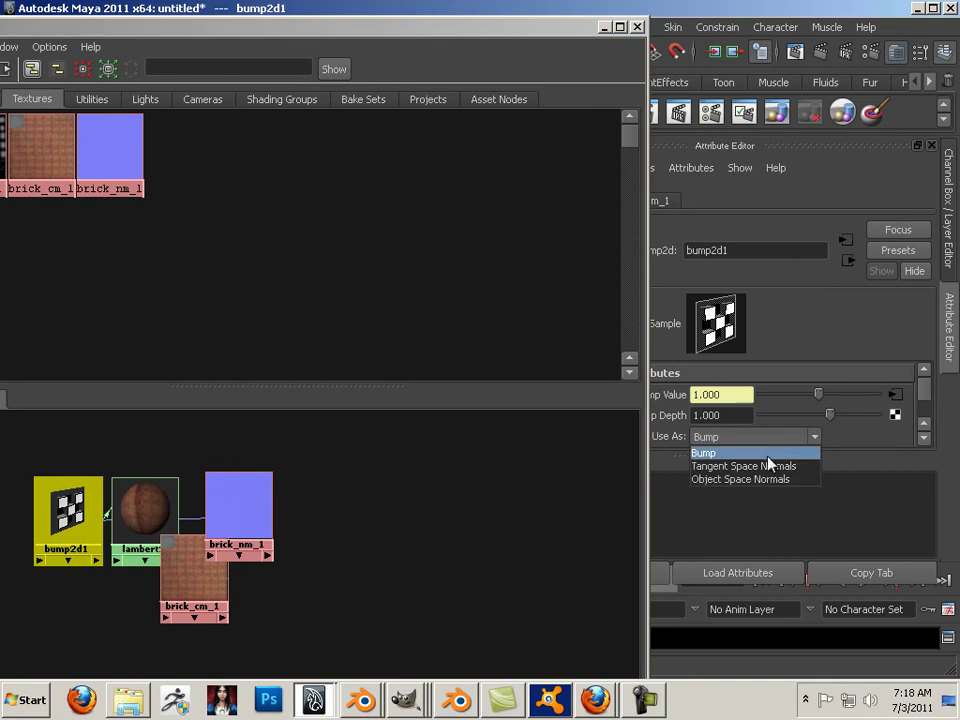
click(770, 468)
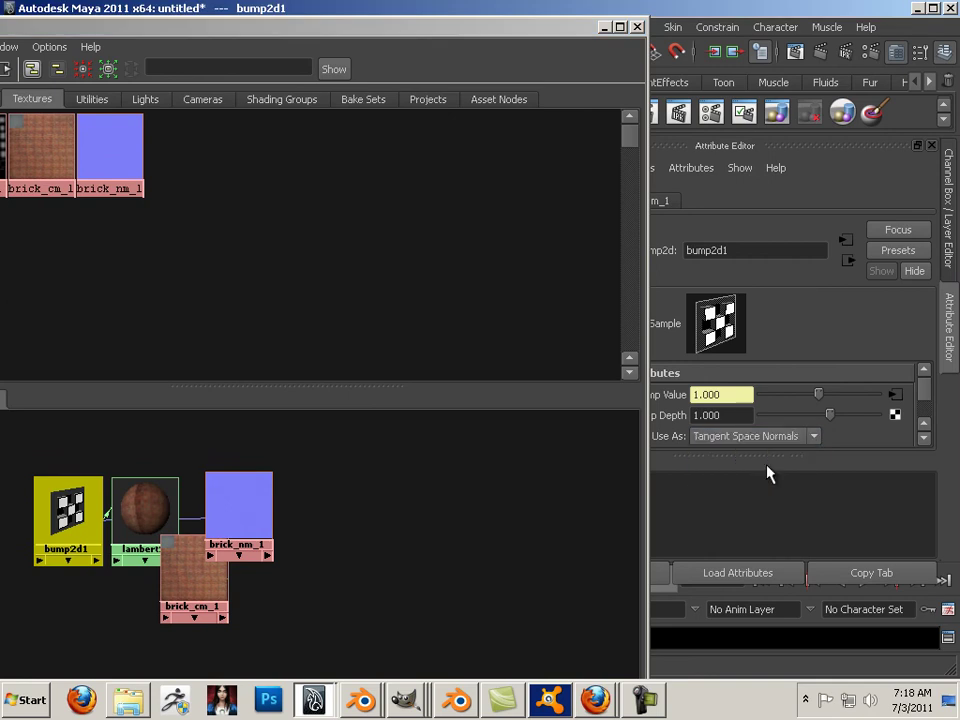
drag(128, 15, 491, 13)
Assign the lambert2 brick material to the building from the Materials tab.
drag(240, 35, 808, 325)
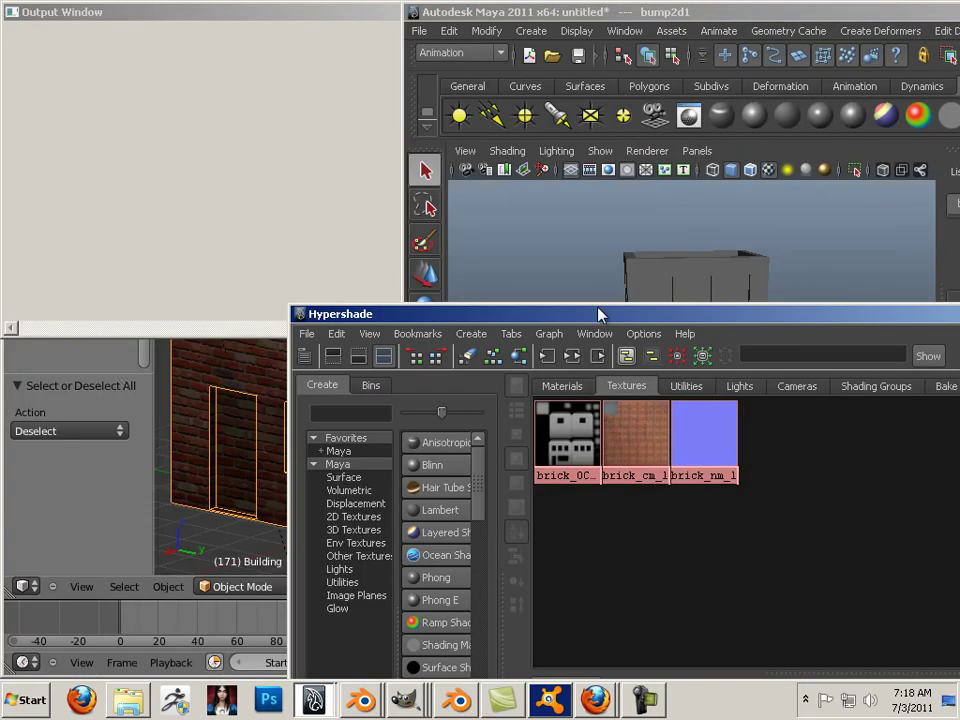
click(566, 388)
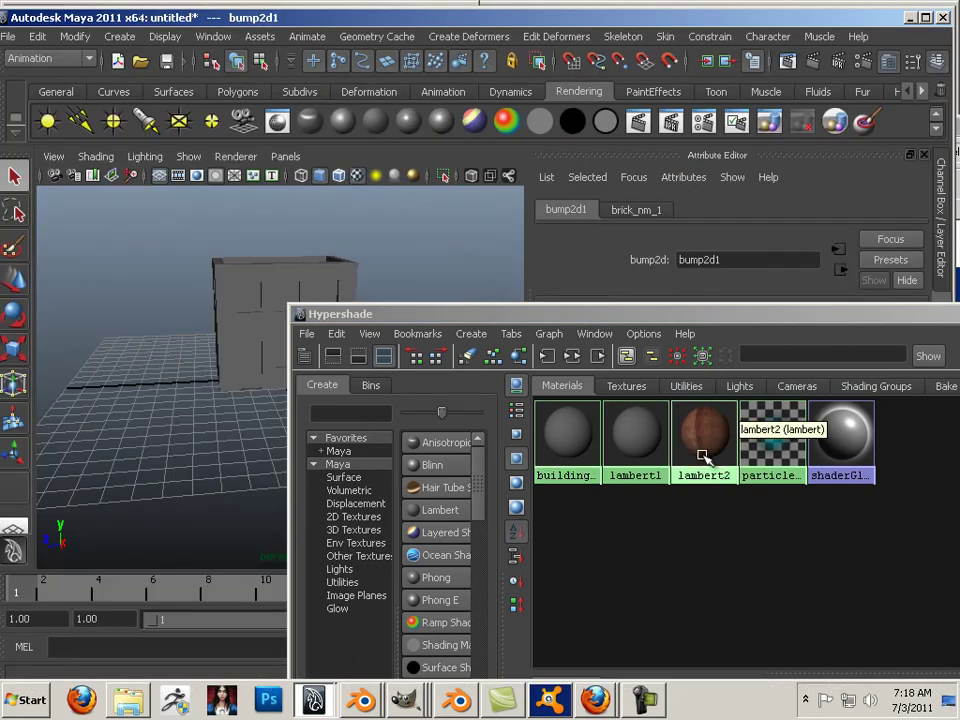
click(366, 316)
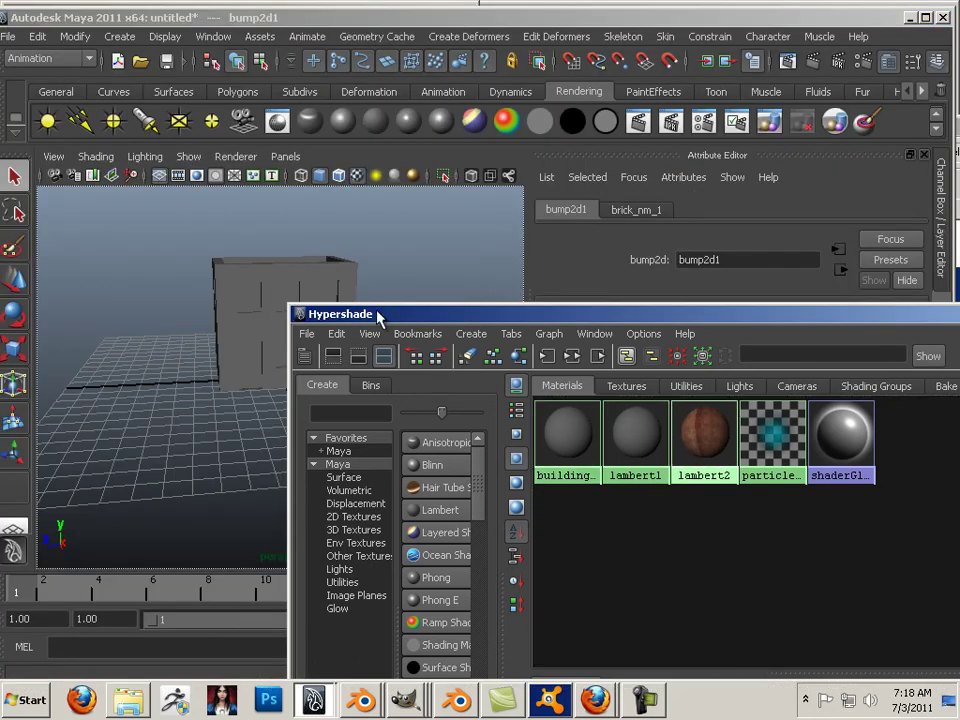
drag(393, 317, 515, 312)
click(388, 270)
Orbit and dolly around the building to inspect the red brick walls.
alt+drag(411, 272, 270, 317)
scroll(336, 274, up, 5)
alt+right_drag(270, 317, 313, 381)
alt+drag(313, 381, 253, 384)
alt+right_drag(253, 384, 327, 370)
alt+drag(327, 370, 279, 343)
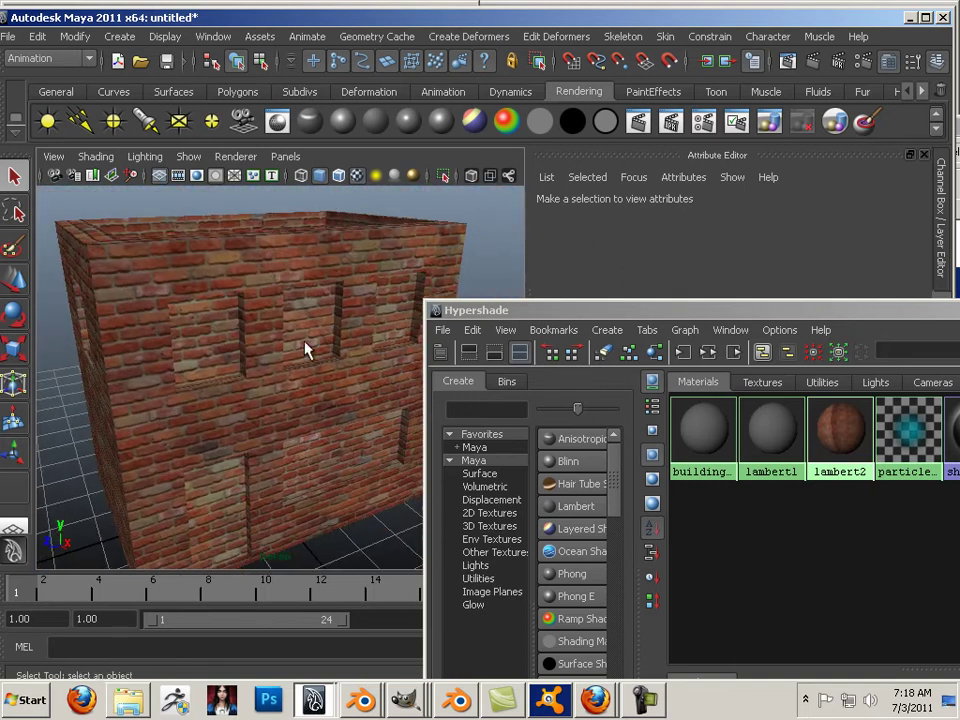
drag(601, 320, 417, 109)
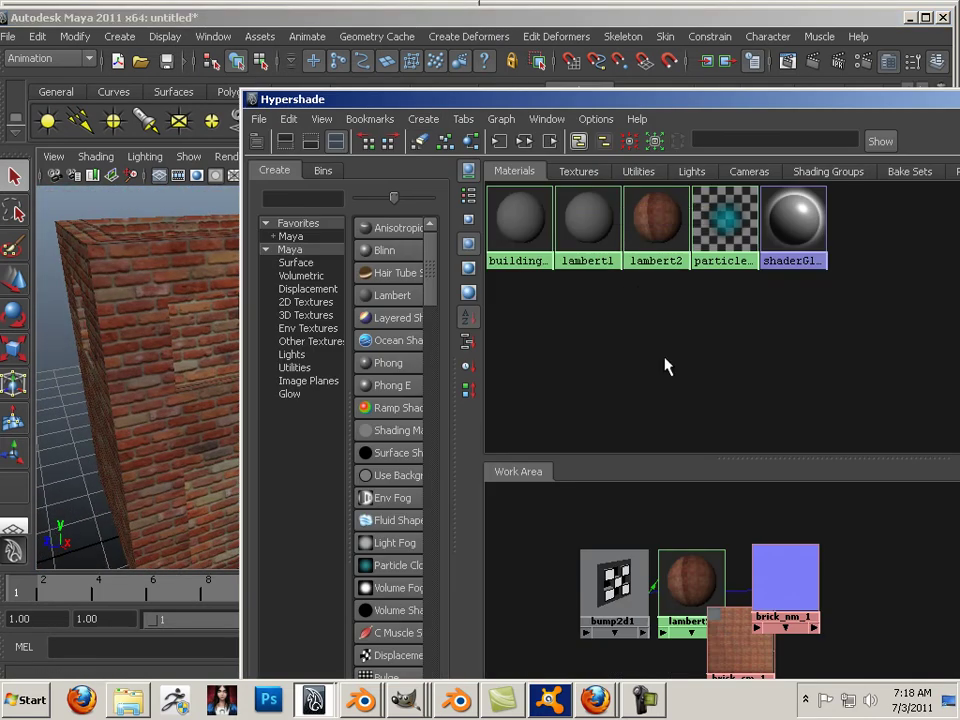
click(592, 176)
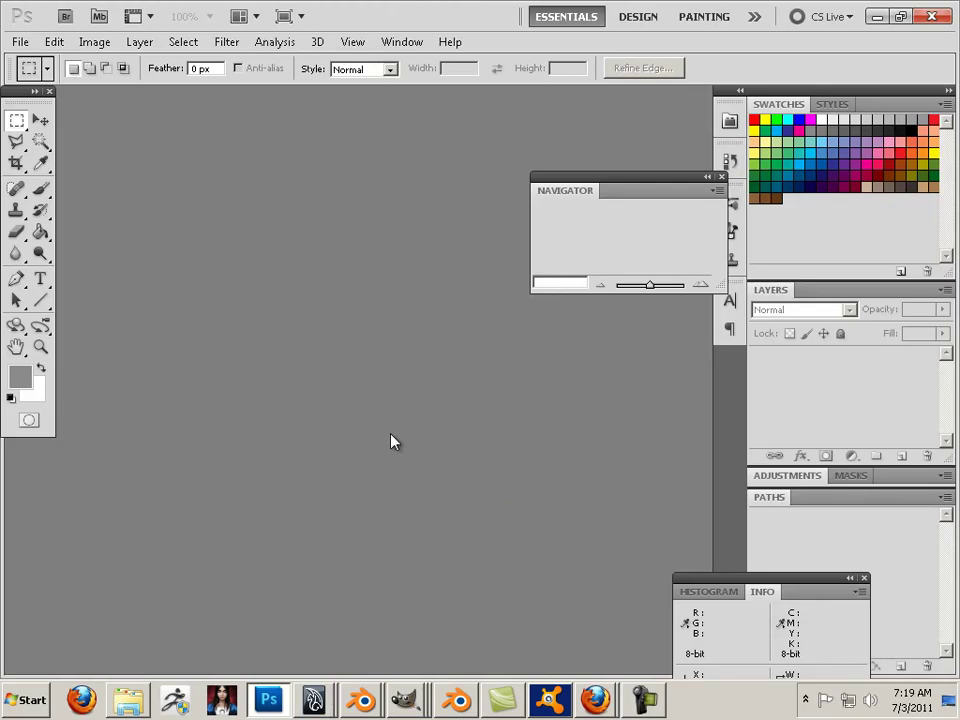
Open Photoshop's File menu in the empty workspace.
click(18, 42)
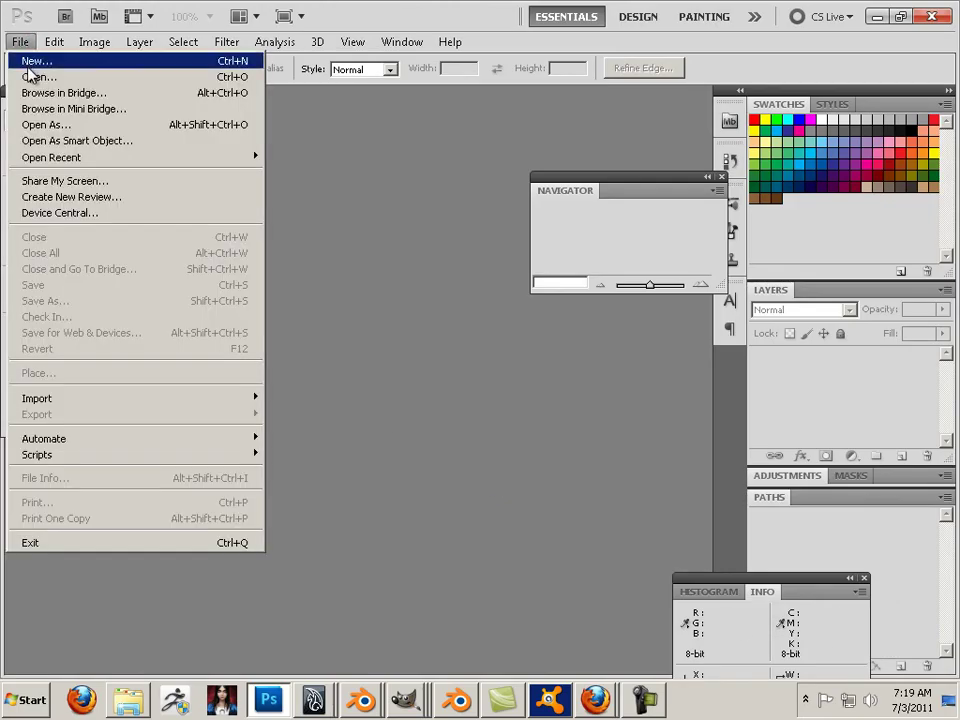
Browse the Open dialog to the share drive's My Series, Texture WIP series project folder.
click(31, 78)
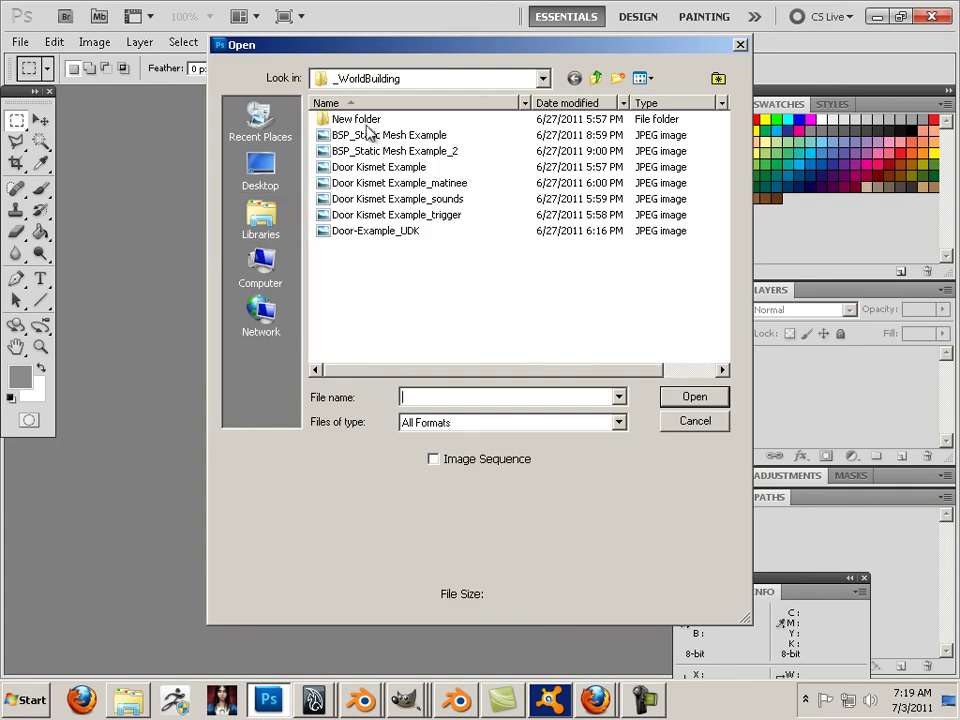
click(260, 268)
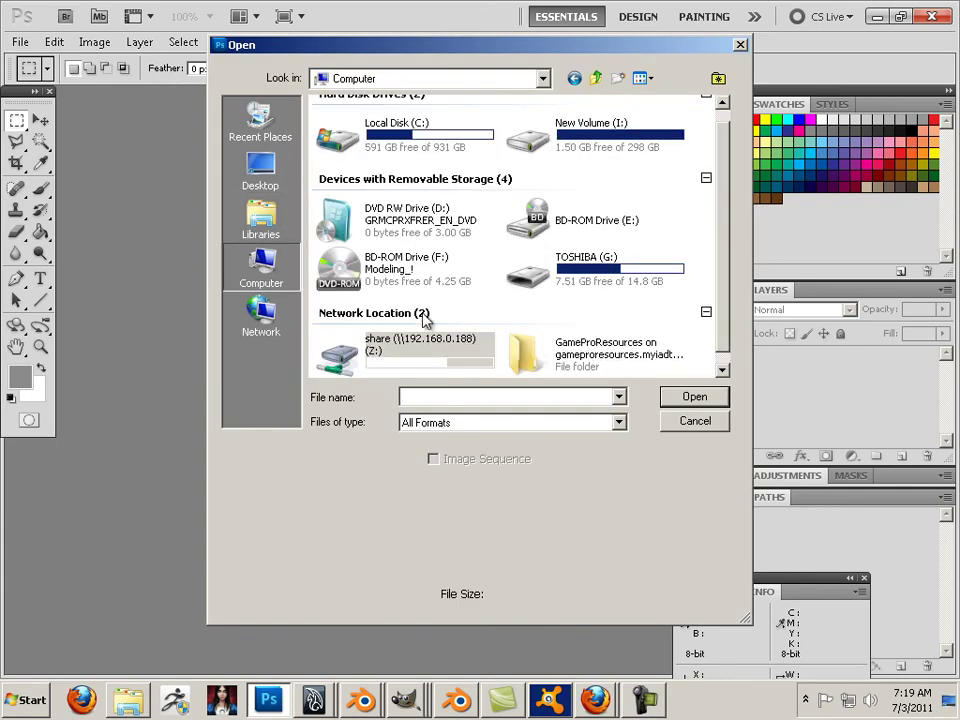
double_click(422, 355)
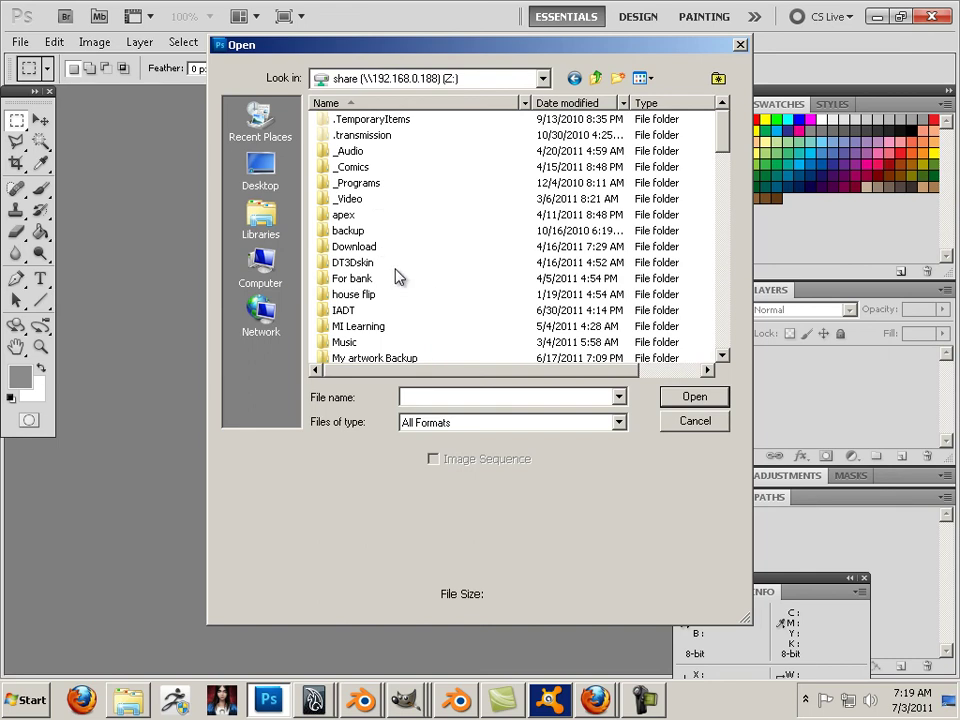
scroll(392, 278, down, 2)
scroll(385, 284, down, 1)
double_click(345, 248)
click(449, 231)
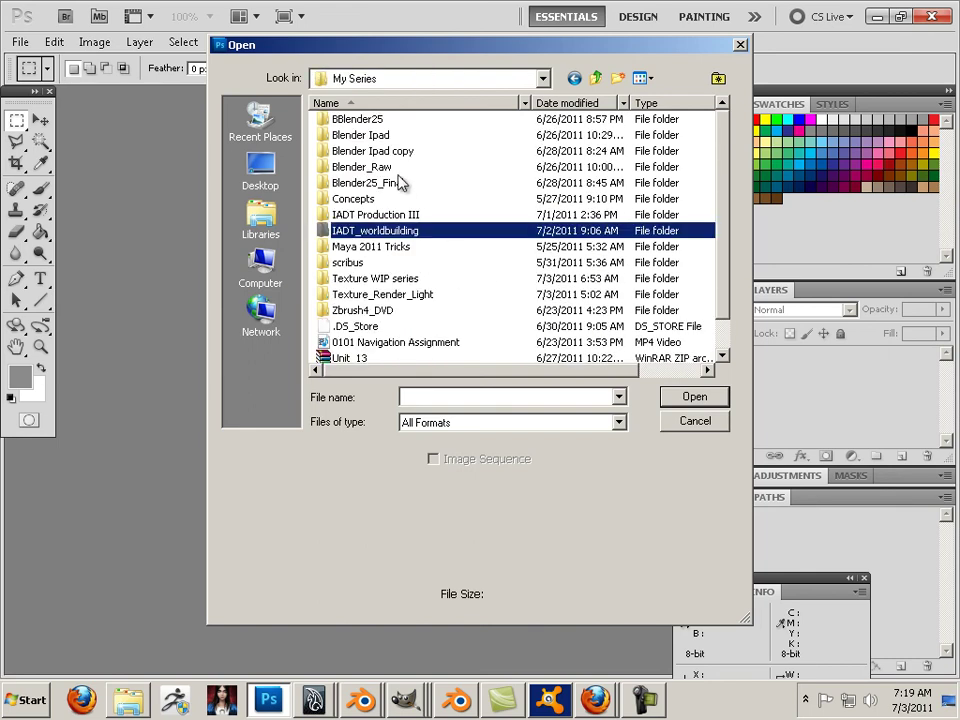
click(404, 280)
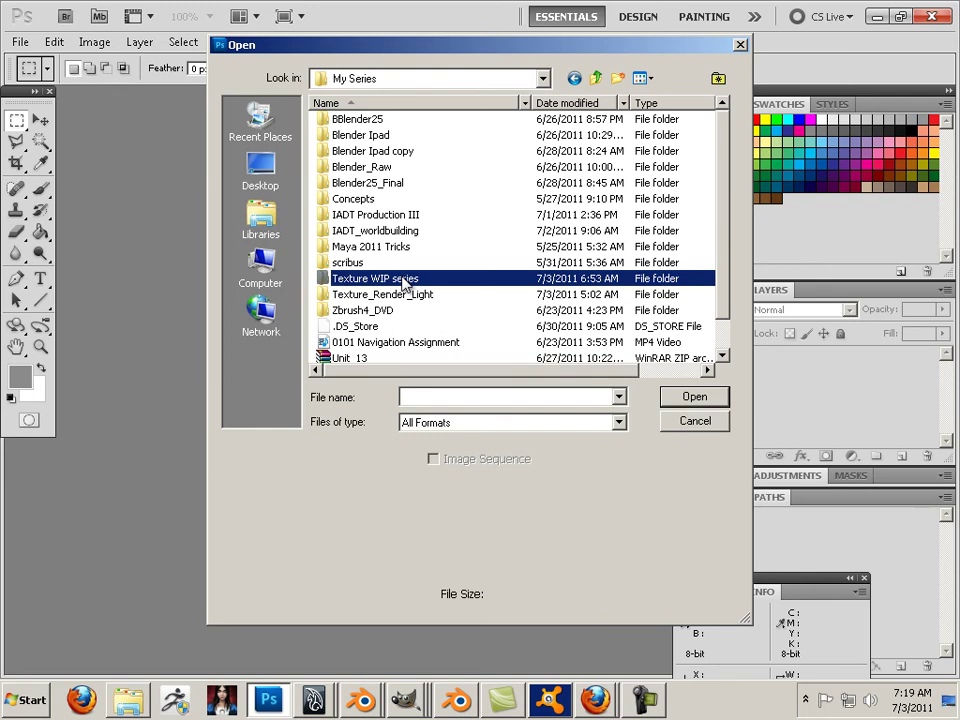
double_click(404, 282)
double_click(378, 137)
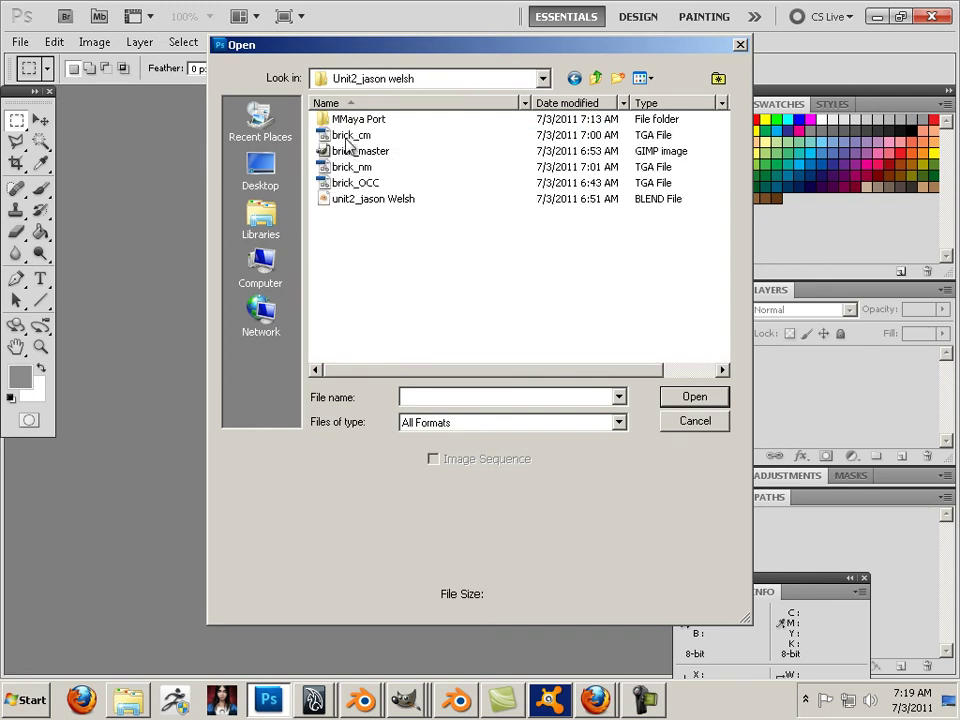
Open brick_cm.tga and brick_OCC.tga together as two documents.
click(368, 167)
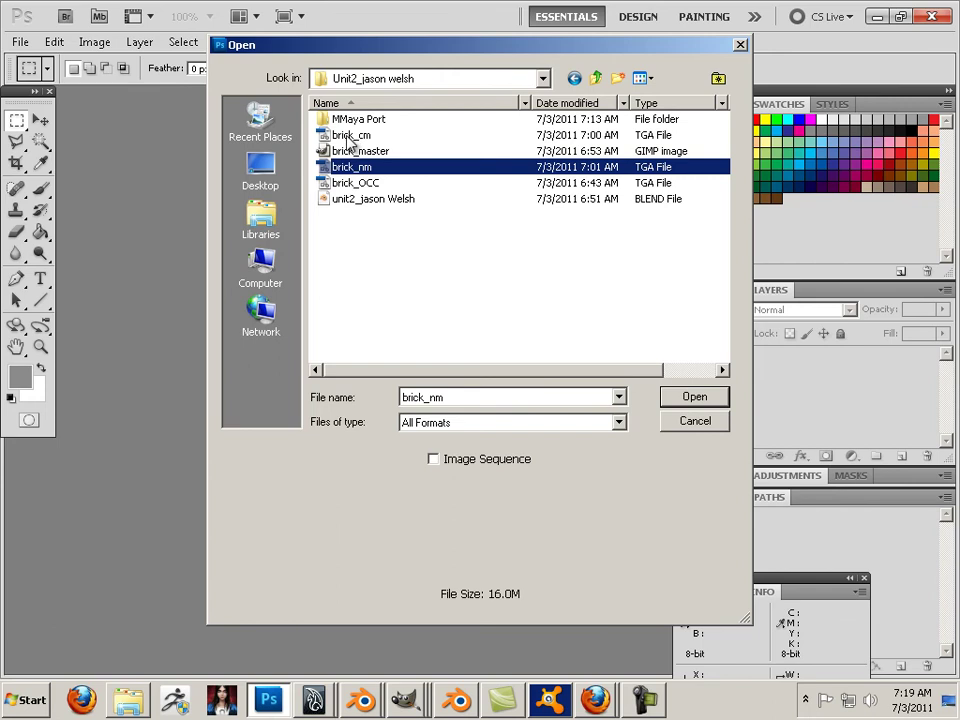
click(345, 135)
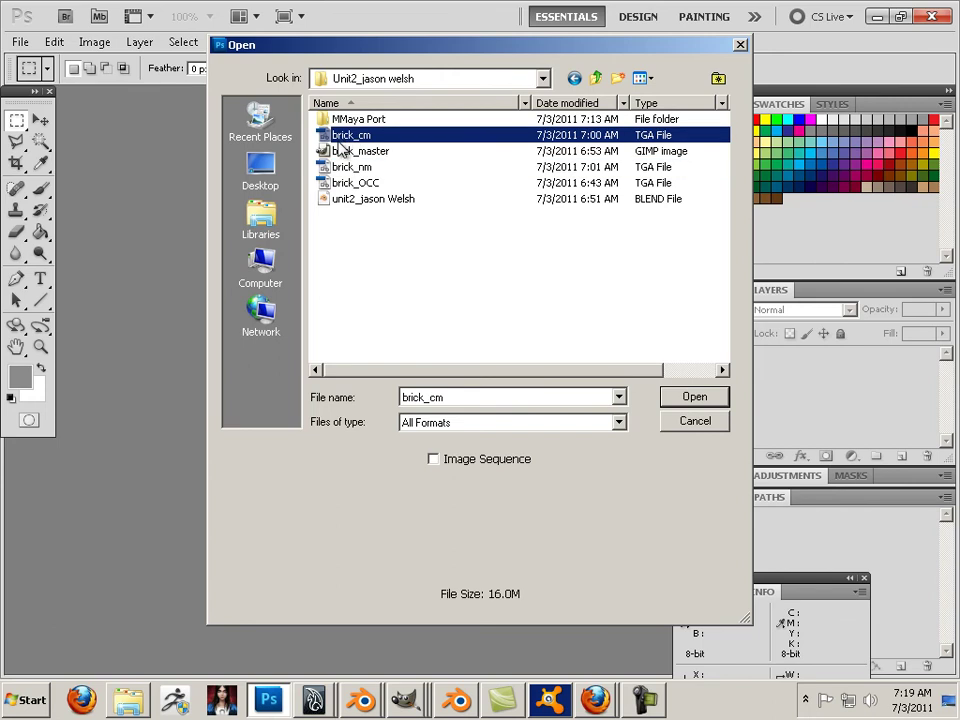
ctrl+click(364, 186)
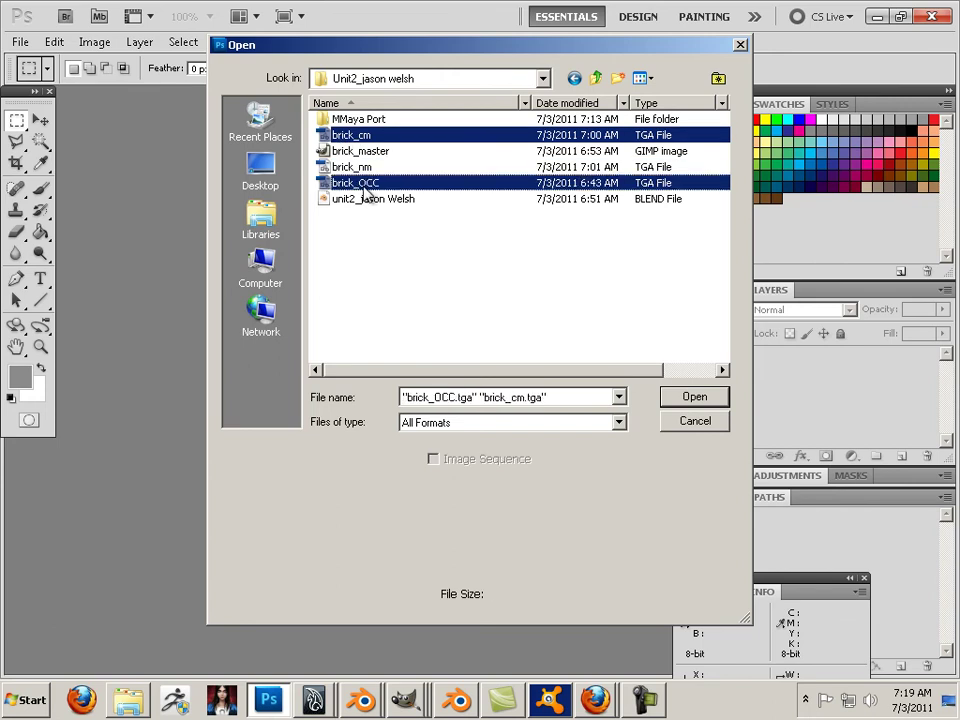
click(698, 397)
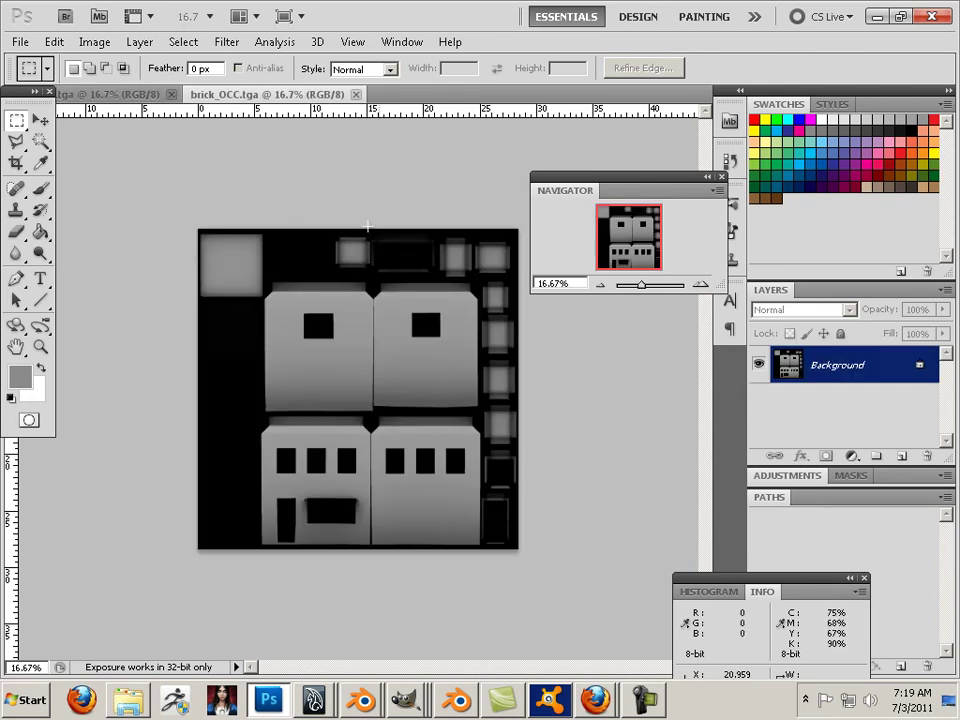
Duplicate brick_OCC's Background layer into brick_cm.tga as a Background copy layer above the brick colour map.
right_click(843, 368)
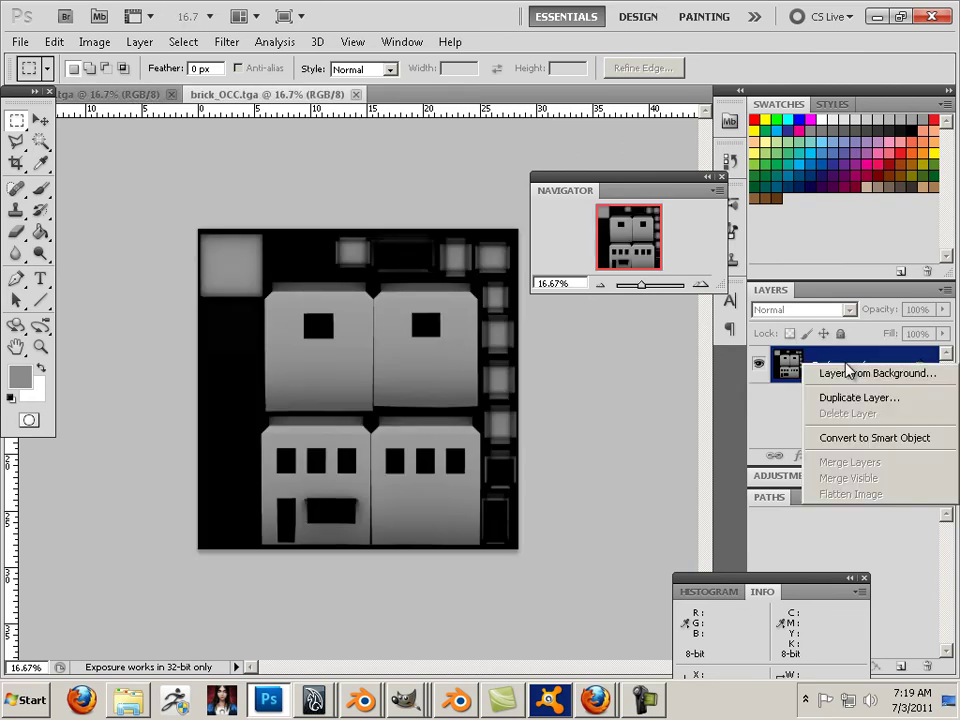
click(855, 399)
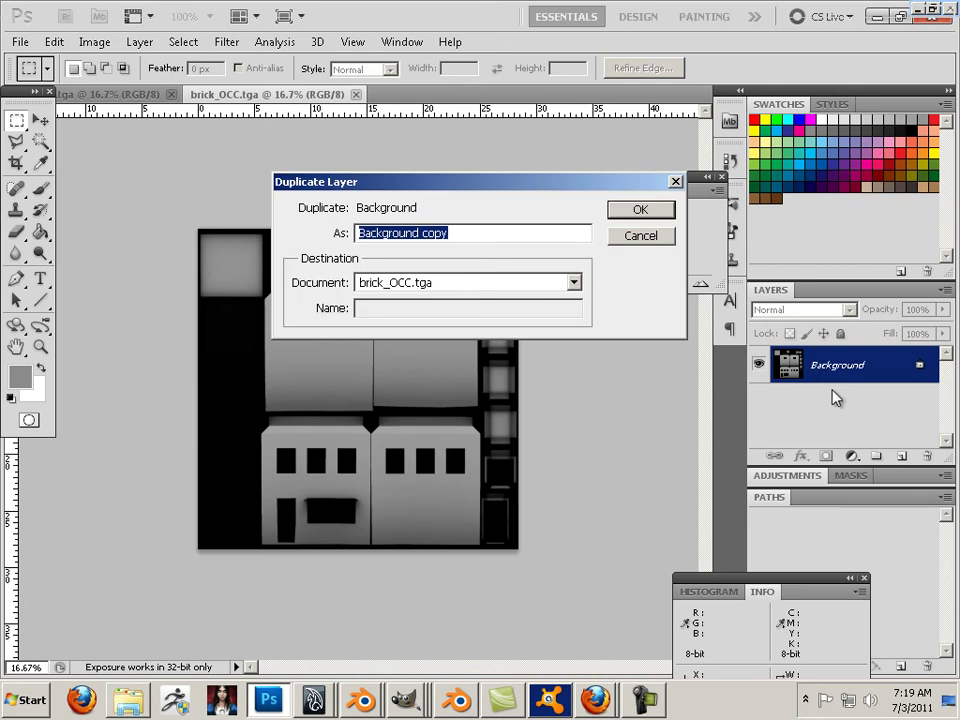
click(575, 285)
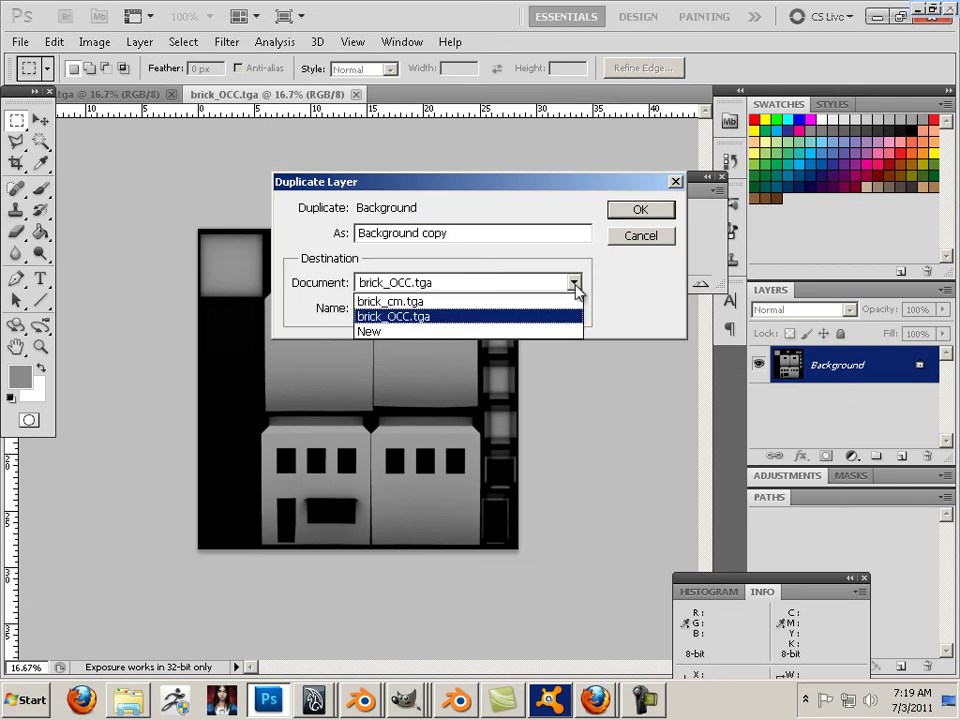
click(401, 302)
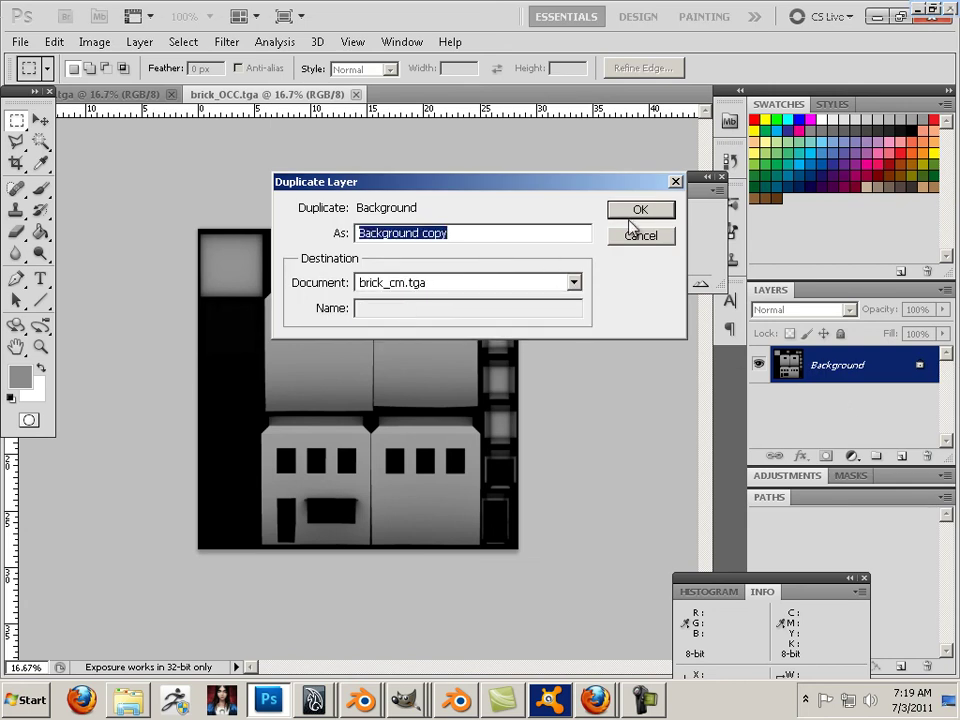
click(638, 212)
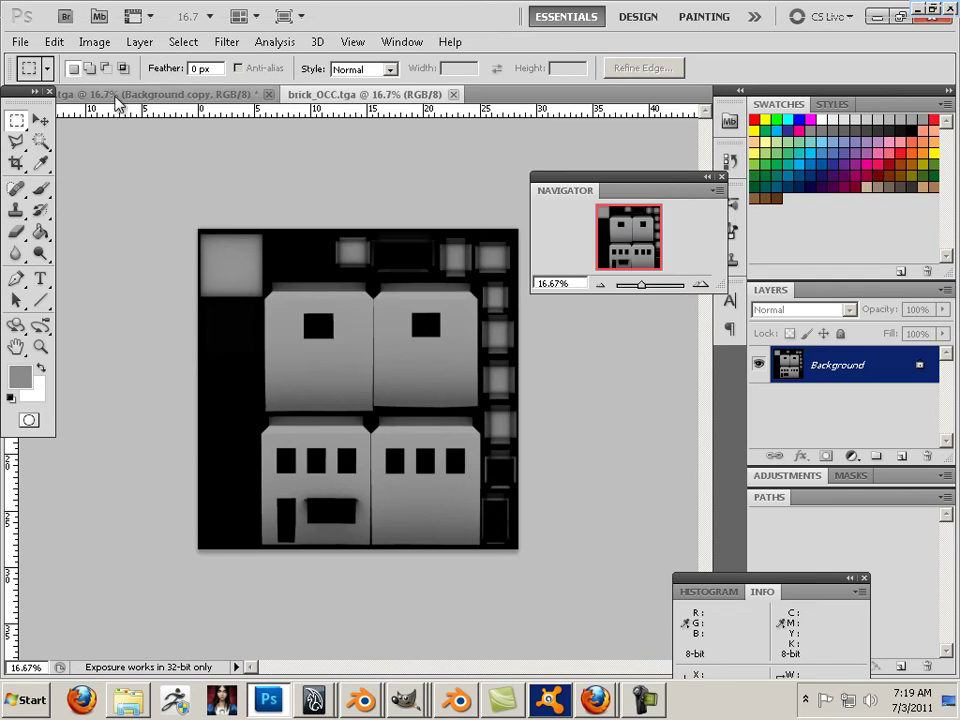
click(116, 95)
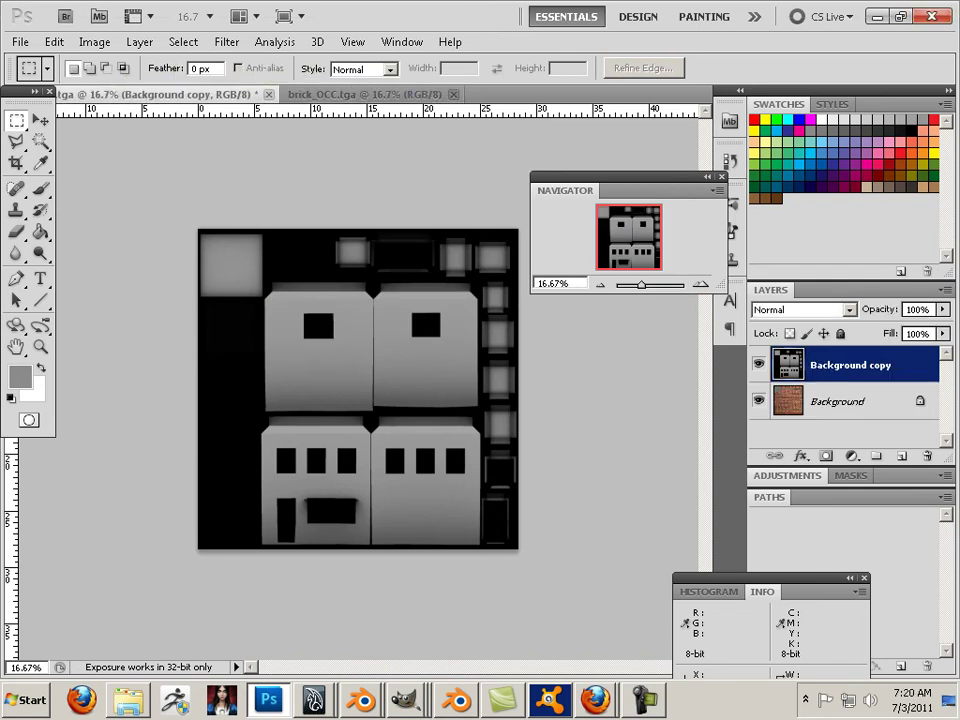
double_click(884, 366)
key(Return)
Set the Background copy occlusion layer's blend mode to Multiply and zoom to about 35%.
click(797, 310)
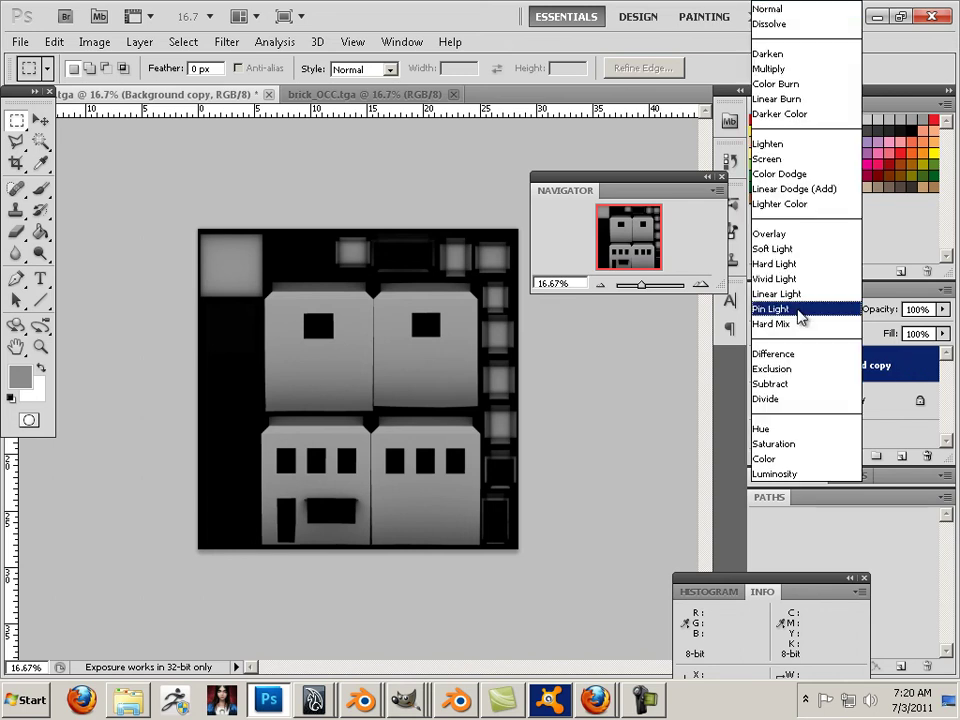
click(793, 70)
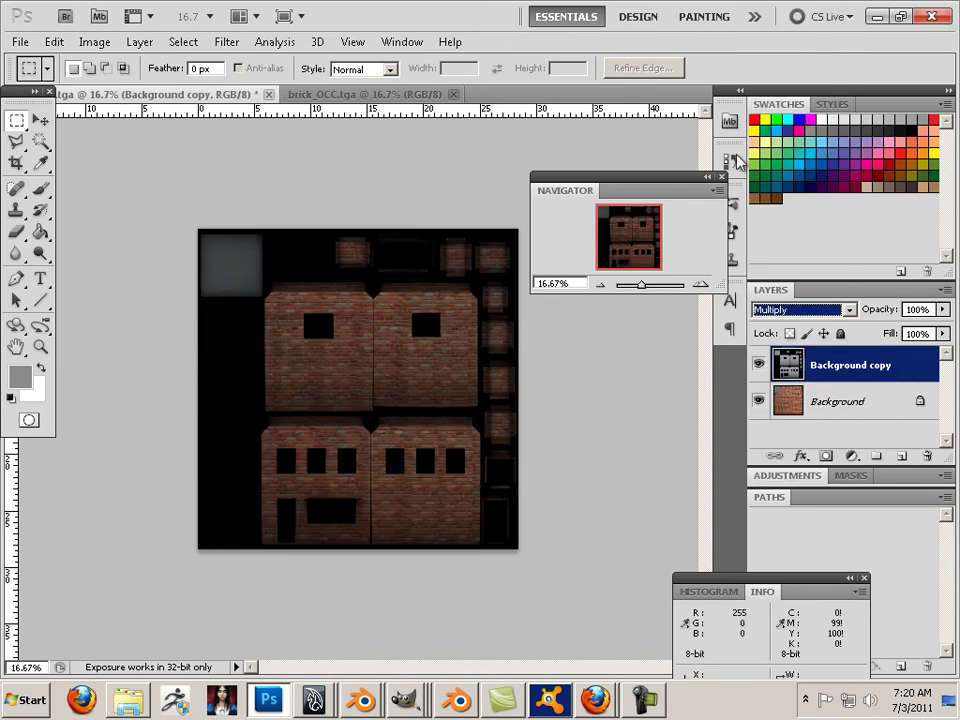
drag(643, 286, 644, 292)
Save the composite over brick_cm.tga in MMaya Port as a 24-bit Targa.
click(19, 42)
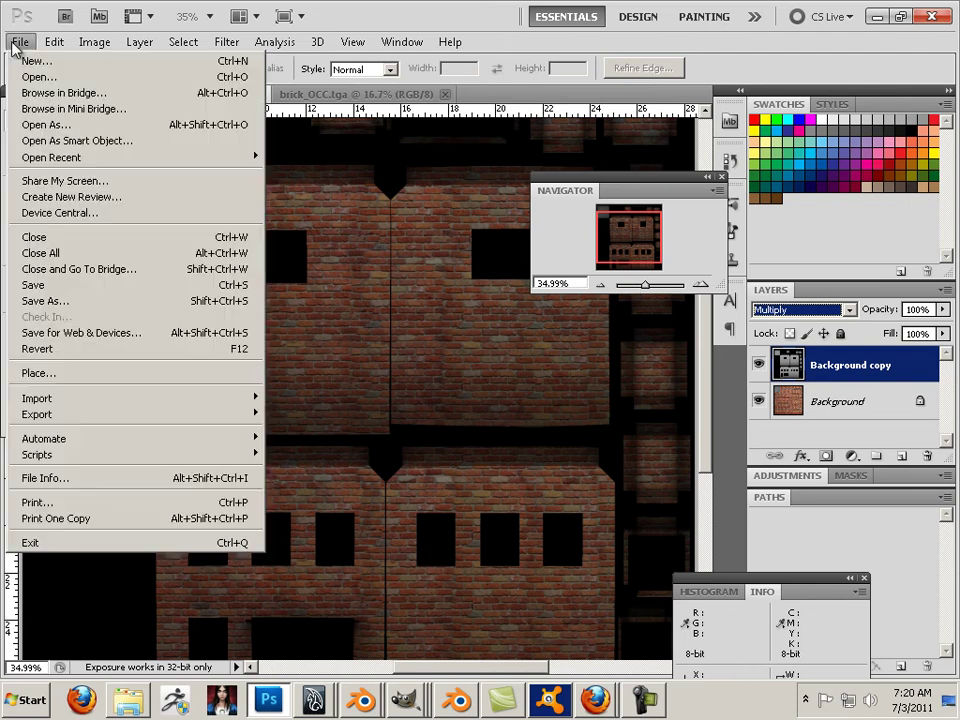
click(80, 305)
double_click(352, 113)
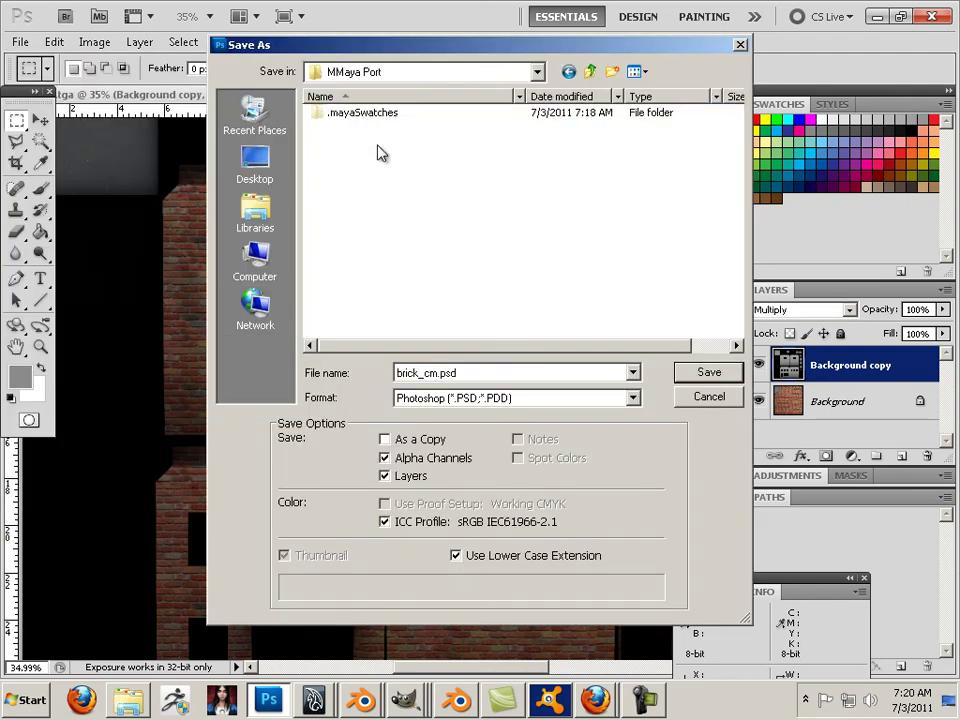
click(480, 398)
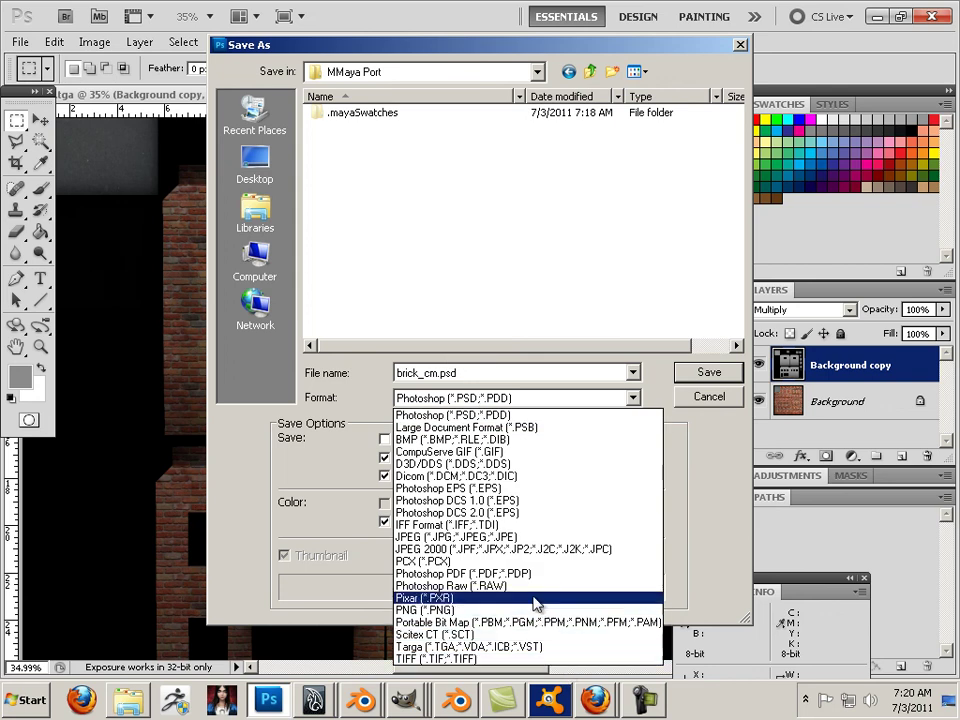
click(532, 647)
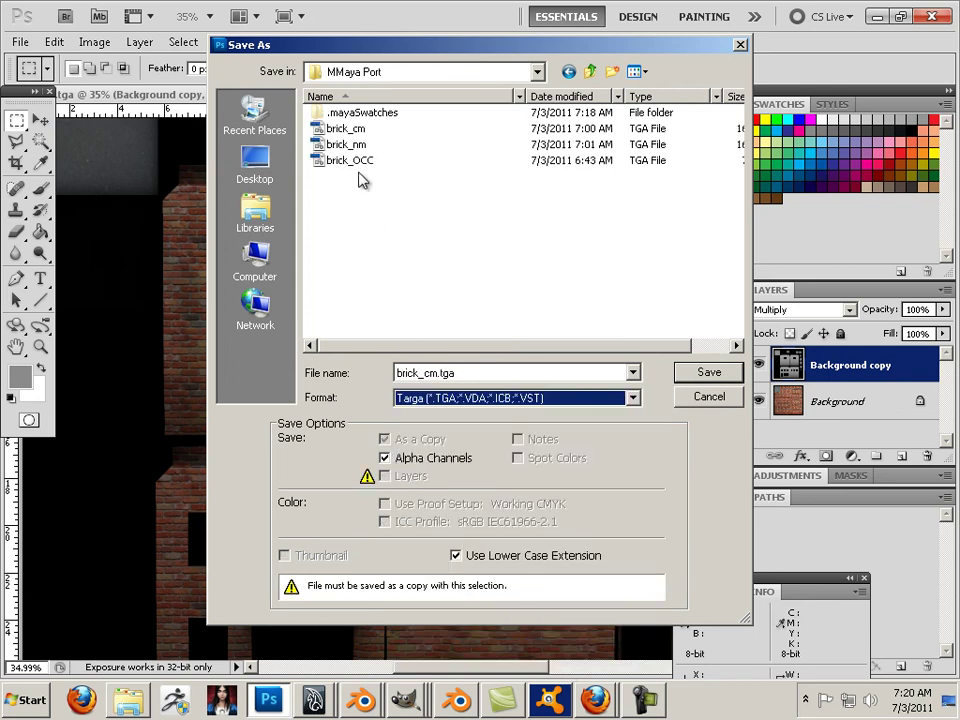
click(353, 130)
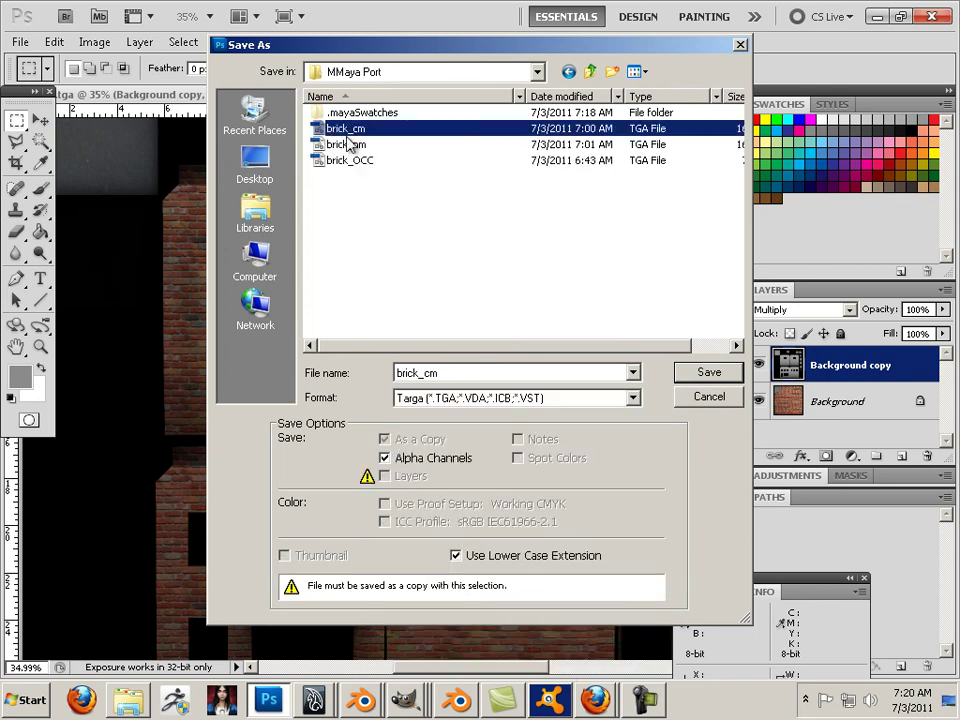
click(690, 370)
click(446, 278)
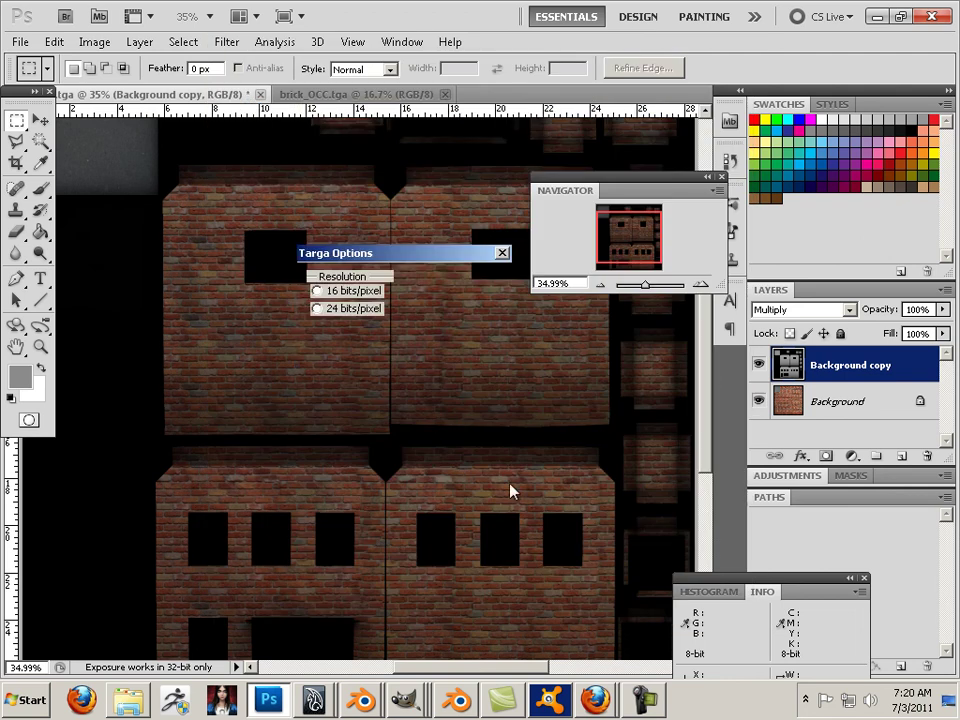
click(330, 312)
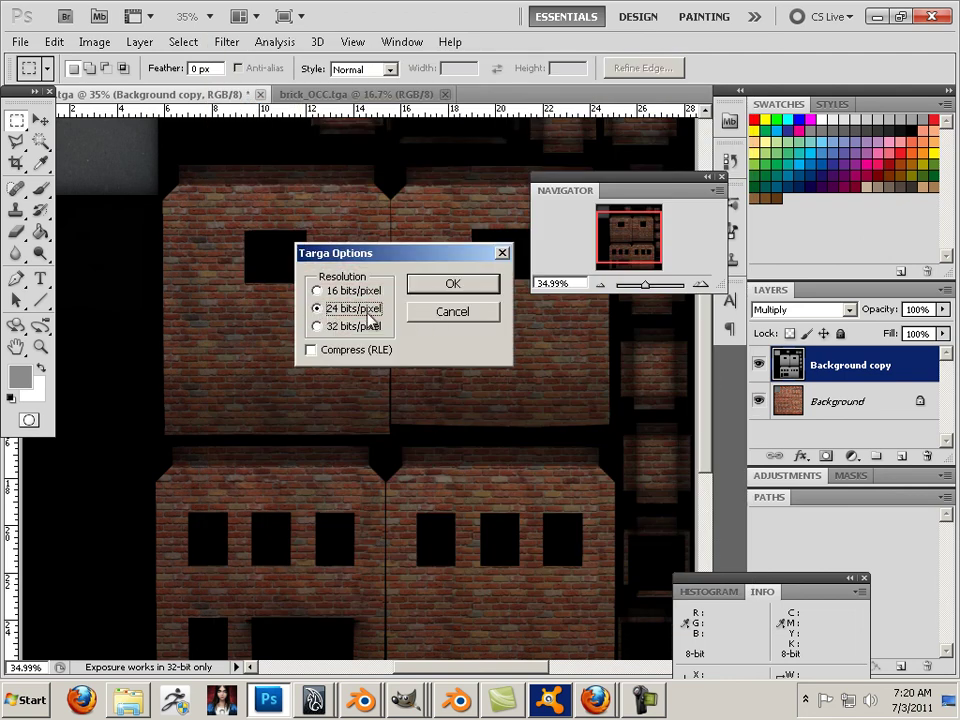
click(440, 285)
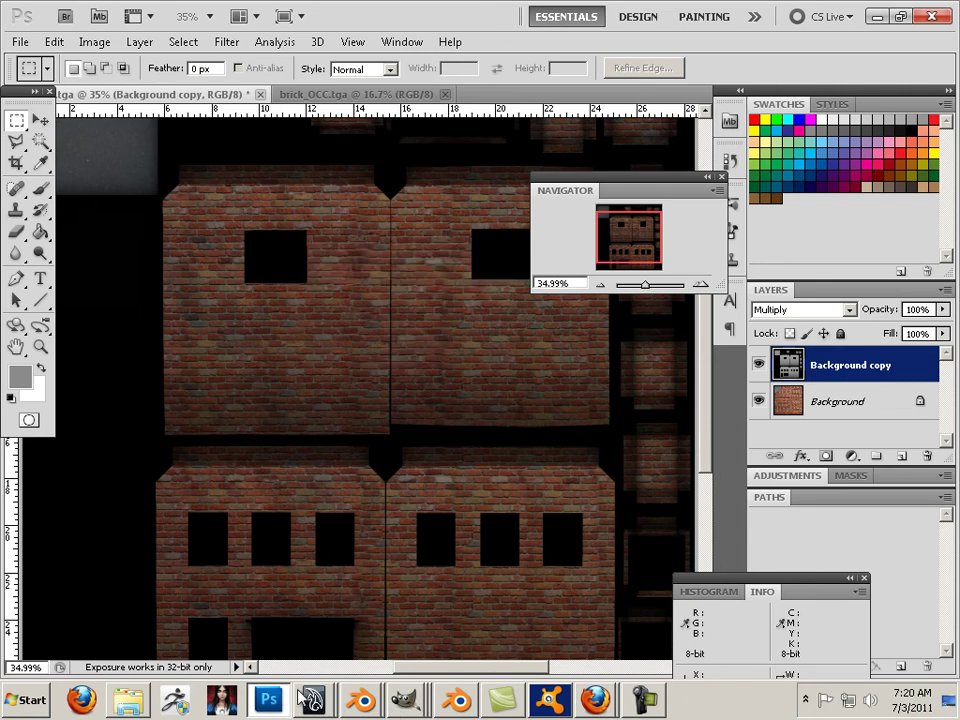
In Maya, move Hypershade aside and select the brick_cm_1 texture to show its attributes.
mouse_move(314, 697)
click(335, 660)
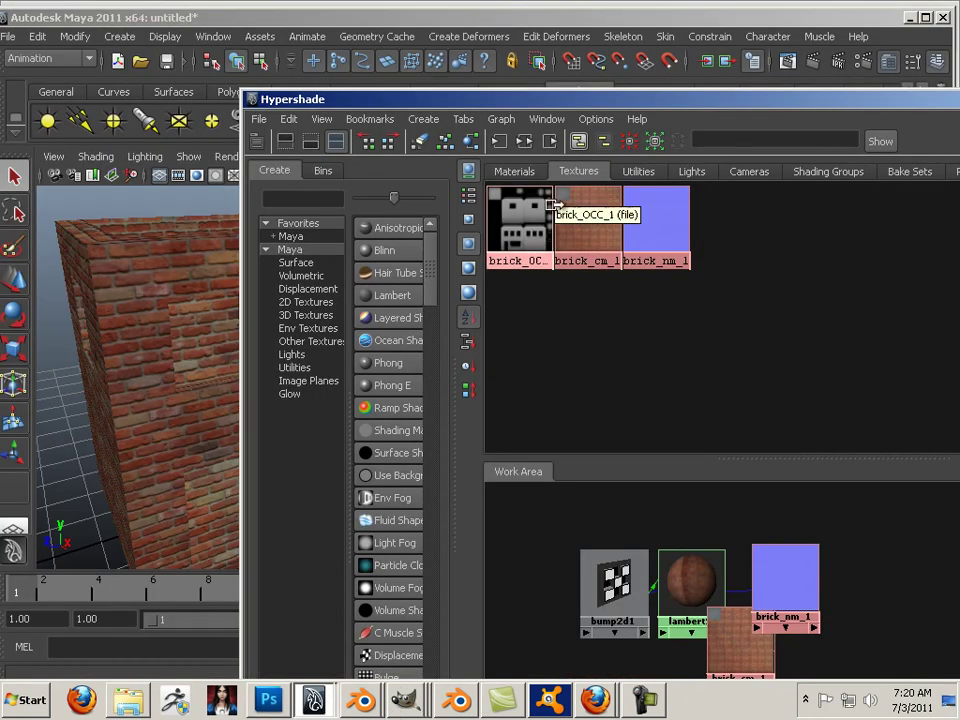
drag(637, 104, 355, 490)
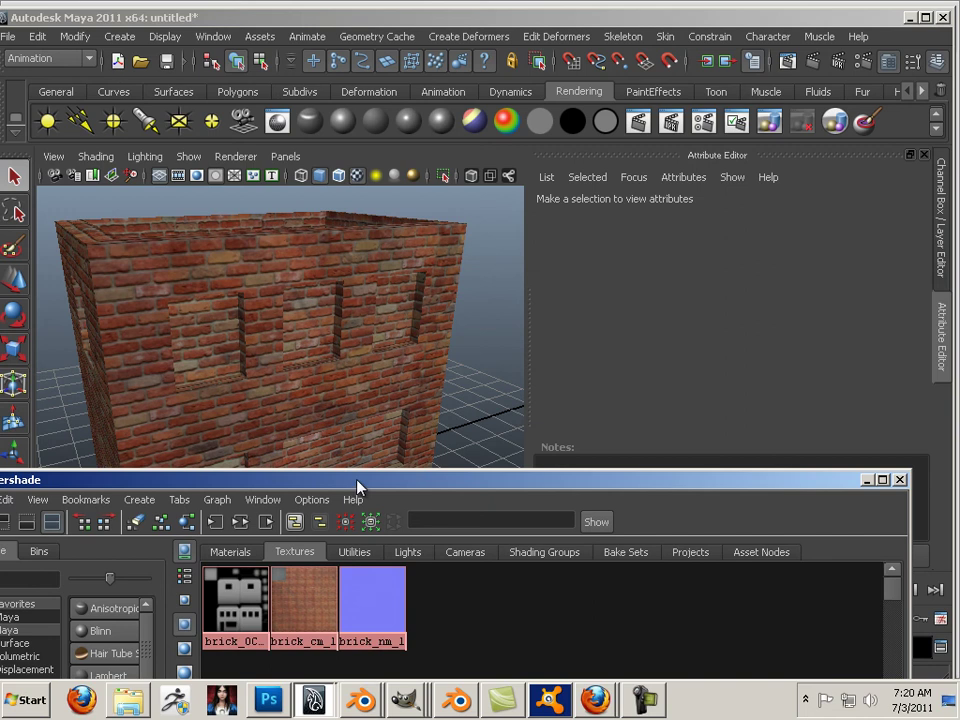
click(308, 607)
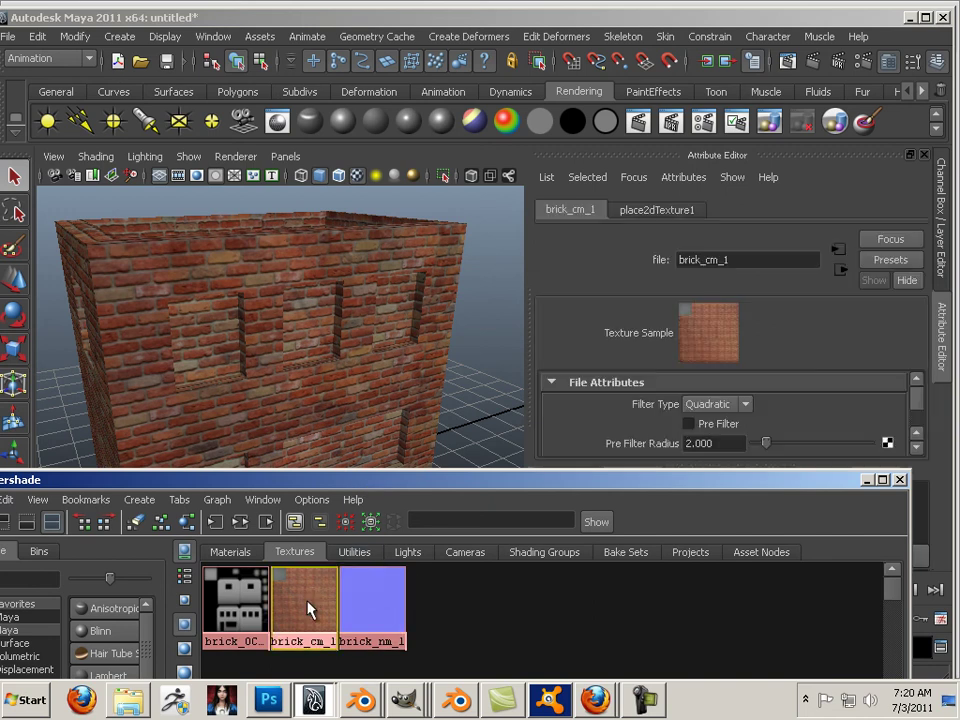
click(372, 607)
drag(328, 489, 110, 363)
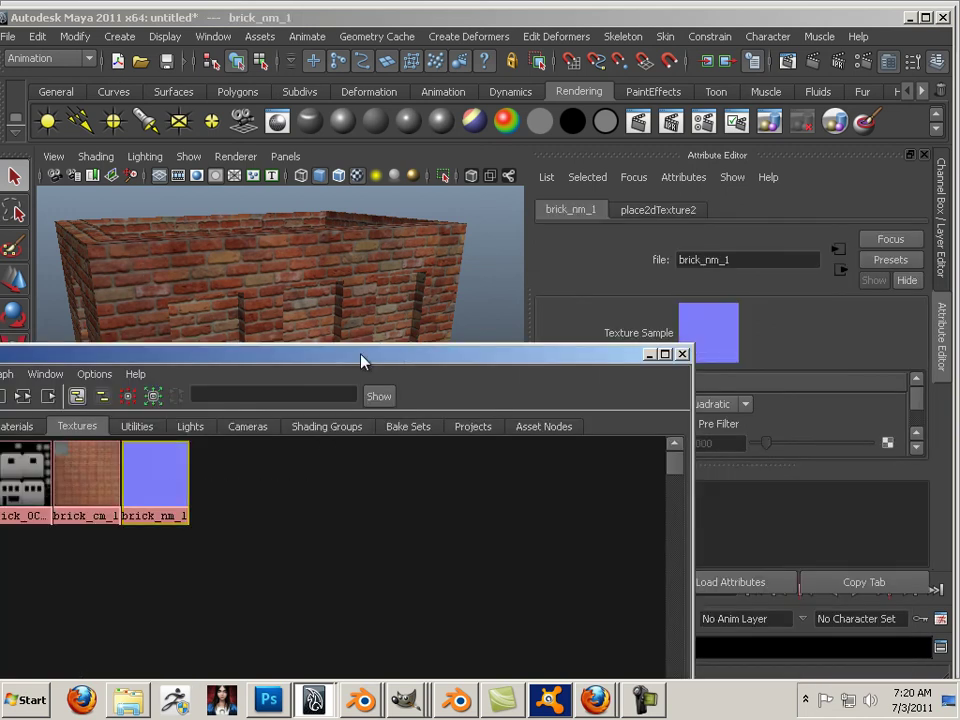
click(105, 460)
Zoom and orbit the viewport to inspect the occlusion-darkened brick walls up close.
drag(433, 364, 316, 346)
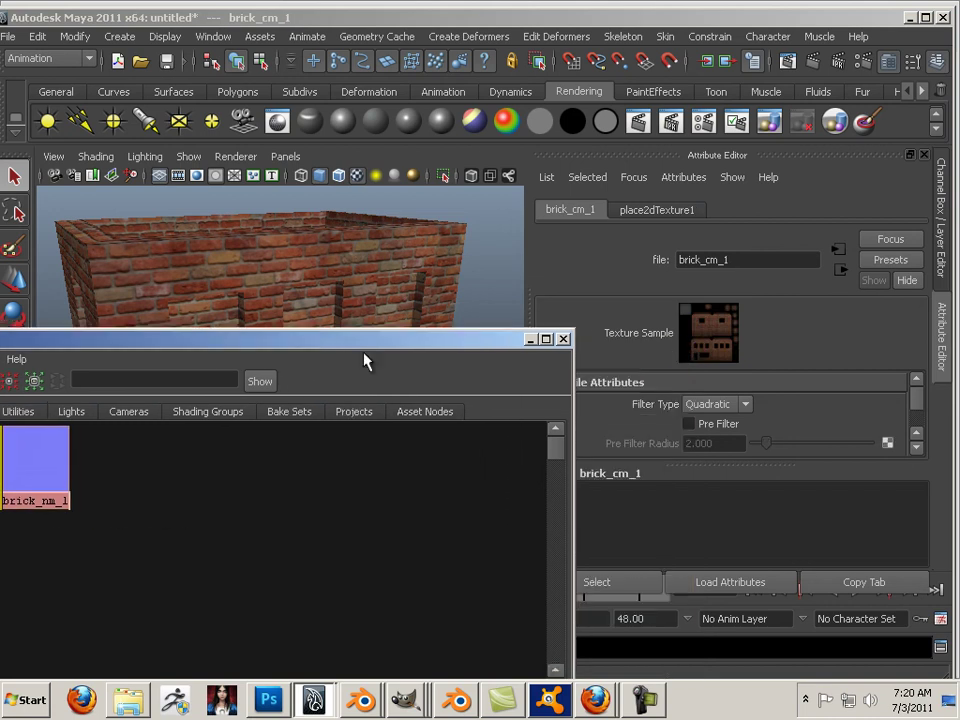
scroll(918, 410, down, 3)
scroll(916, 408, up, 5)
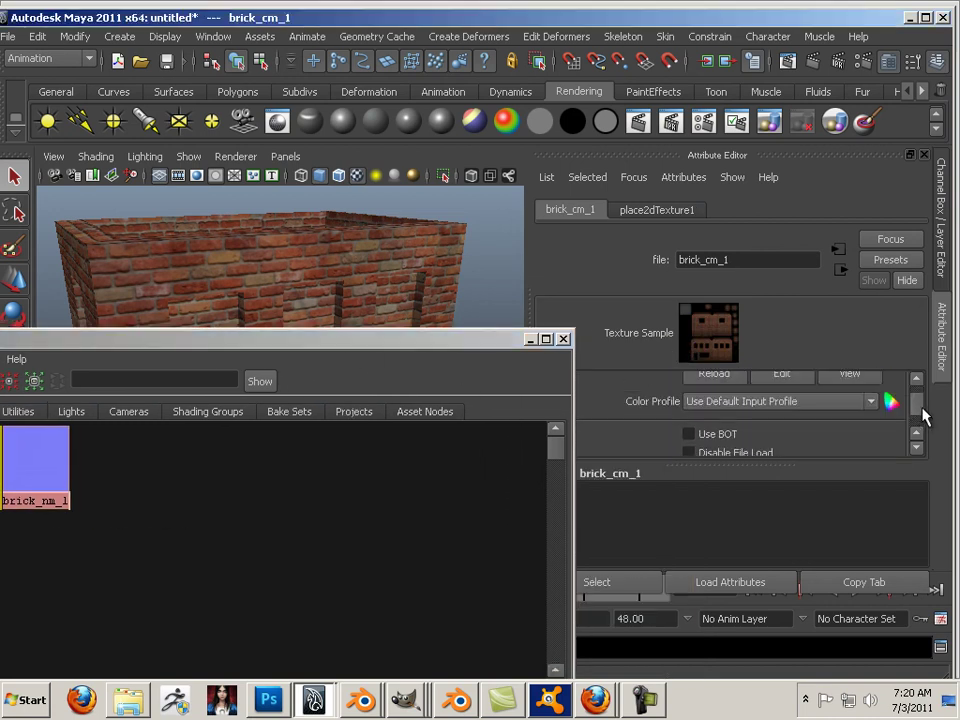
drag(450, 349, 955, 572)
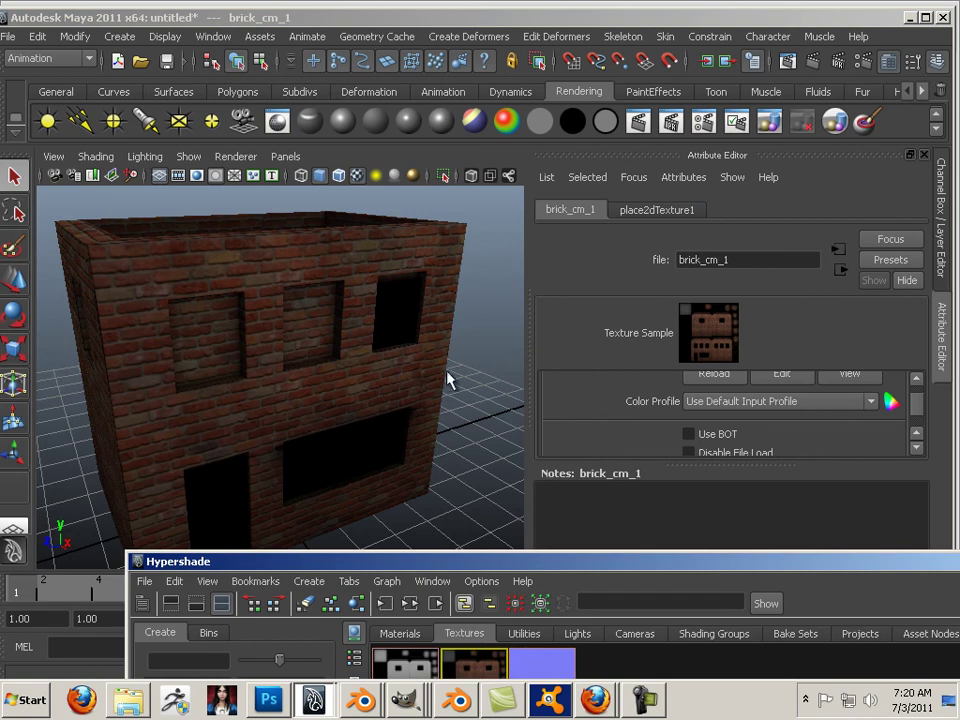
scroll(435, 373, up, 8)
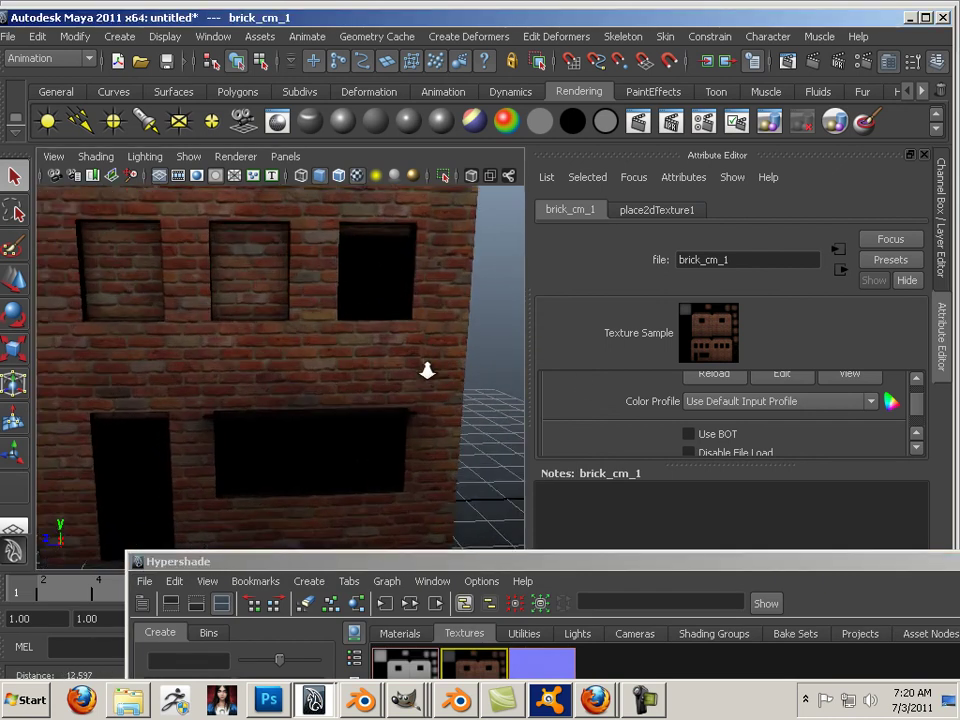
alt+drag(410, 380, 386, 401)
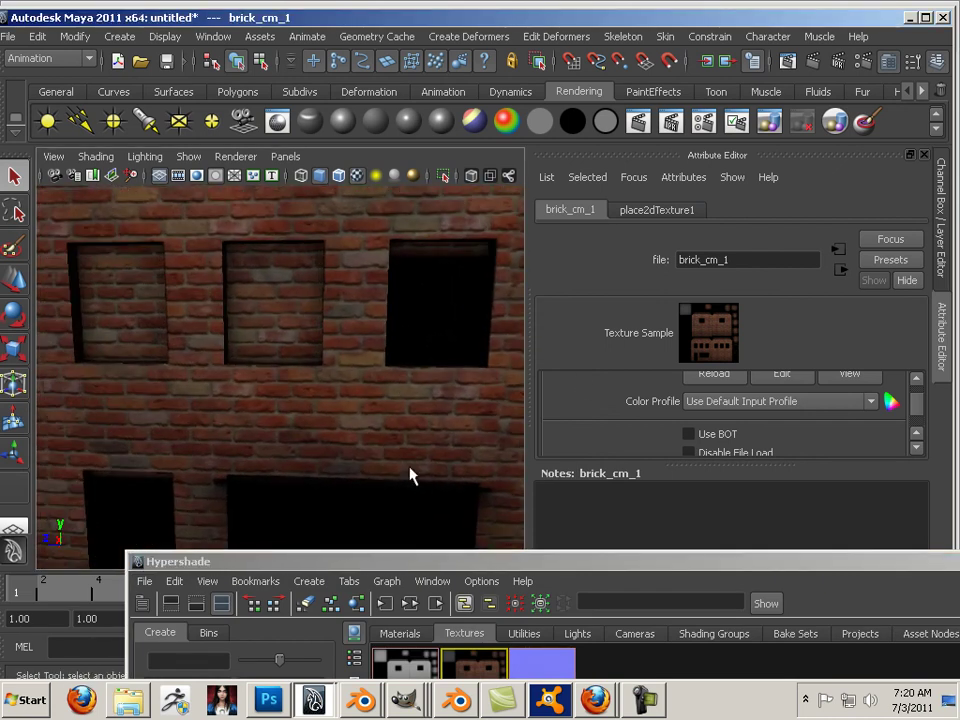
Lower the occlusion layer to 62% opacity and save as Targa in MMaya Port without alpha channels.
click(268, 700)
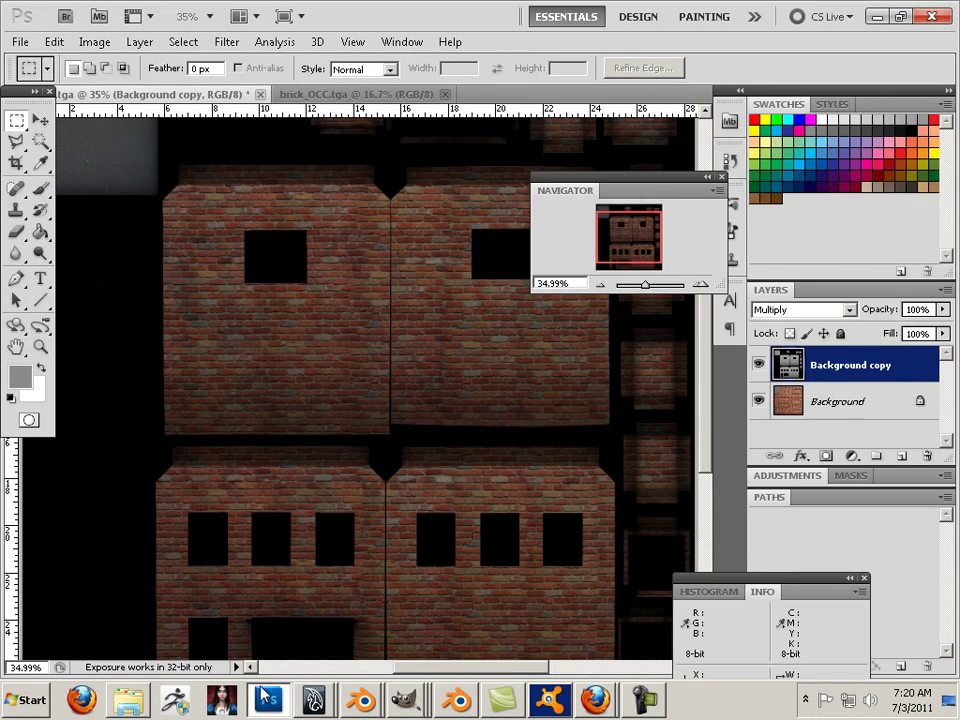
drag(943, 310, 909, 339)
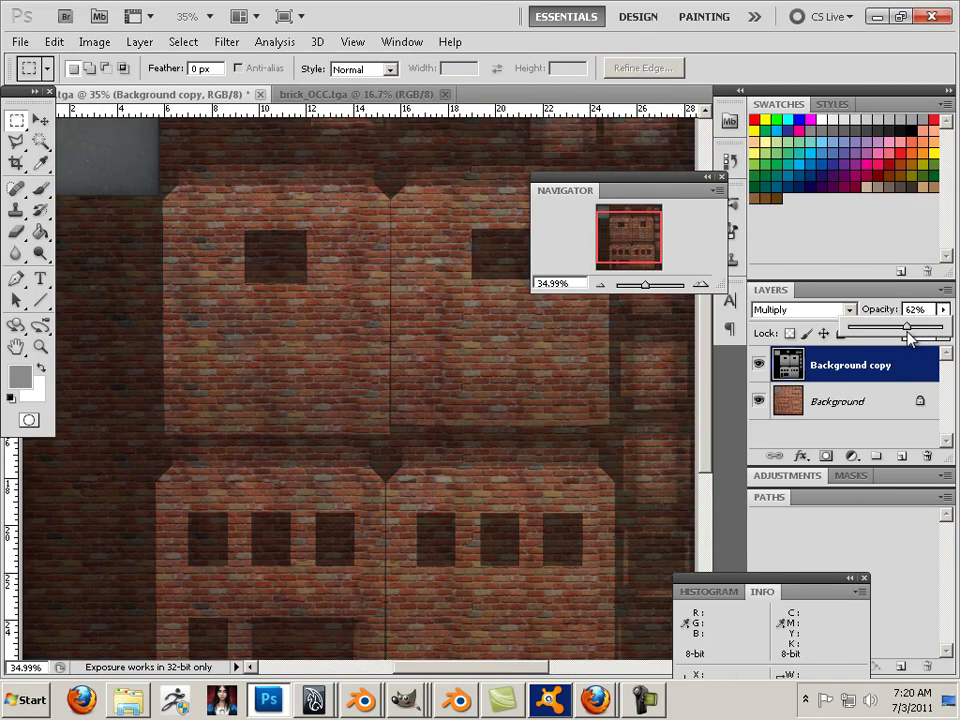
click(20, 42)
click(82, 301)
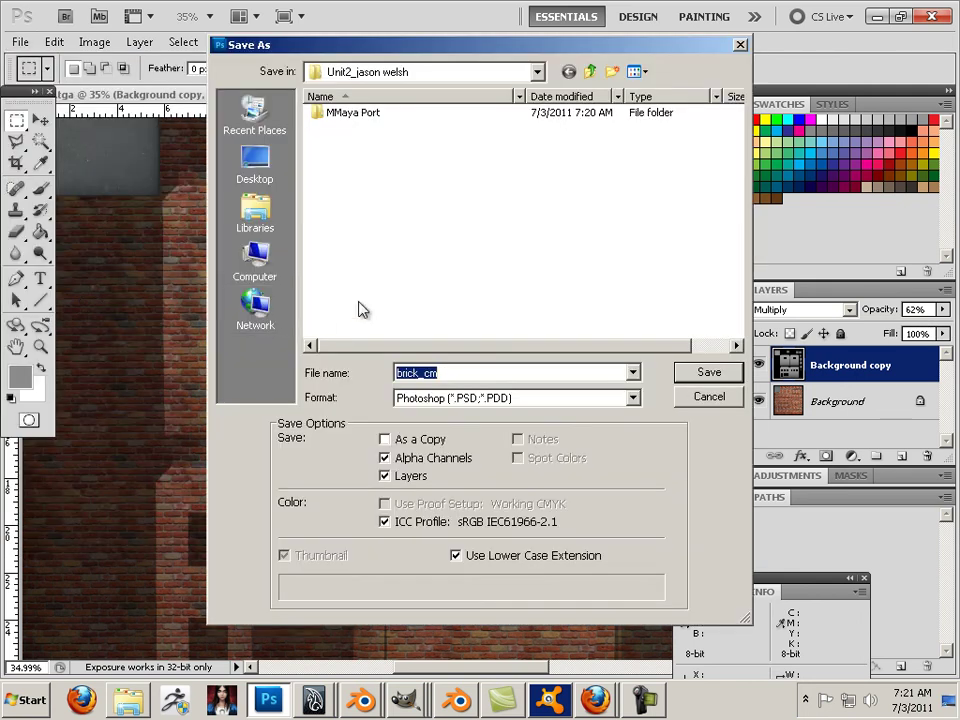
double_click(362, 113)
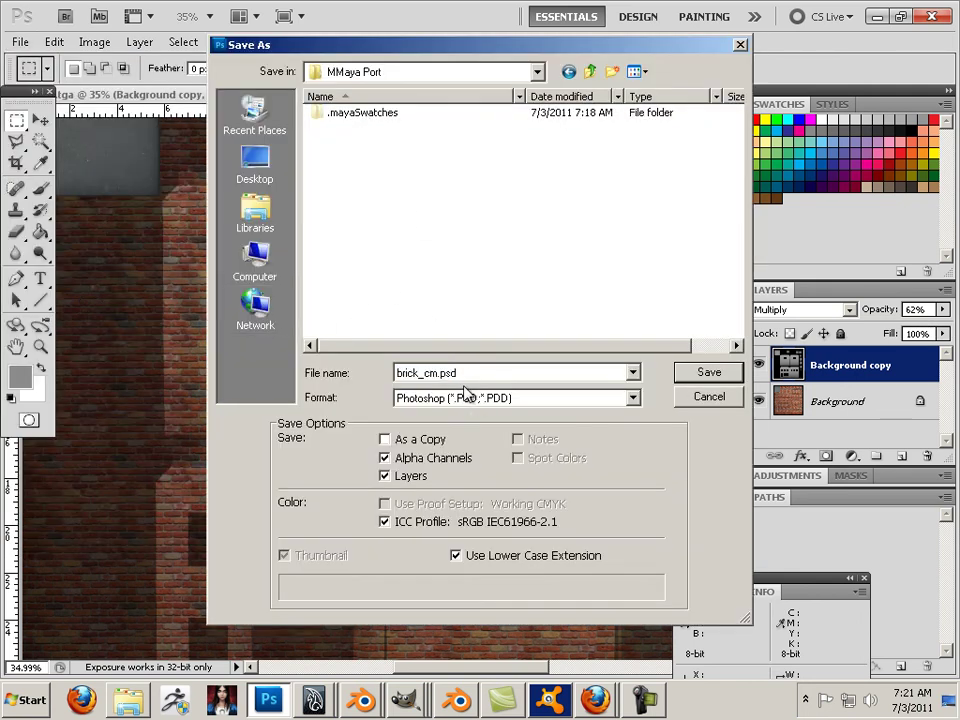
click(472, 398)
click(455, 646)
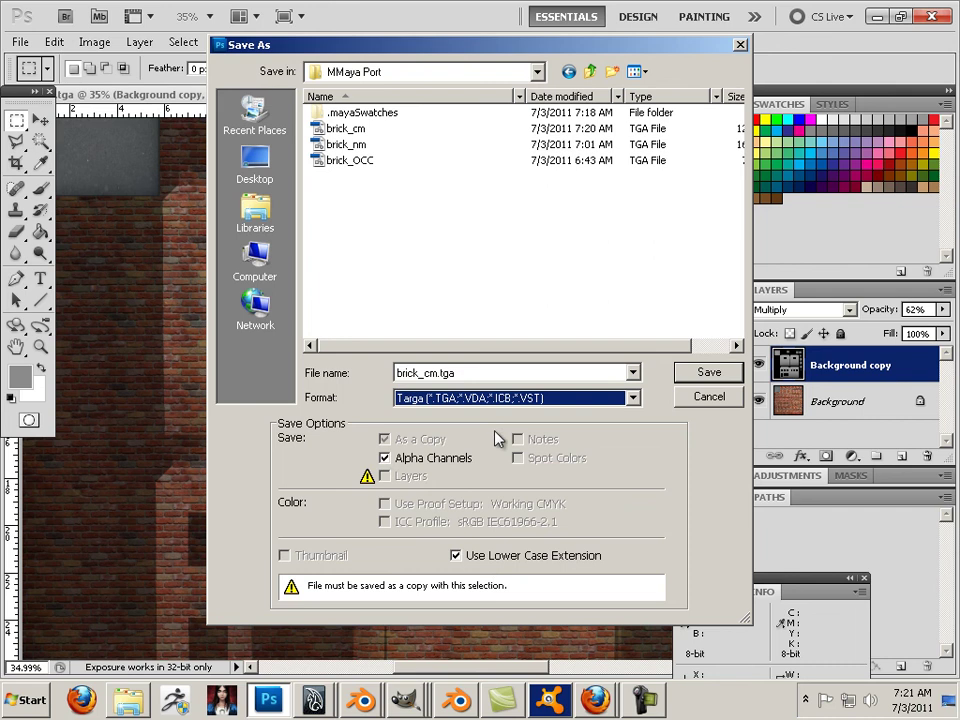
click(383, 459)
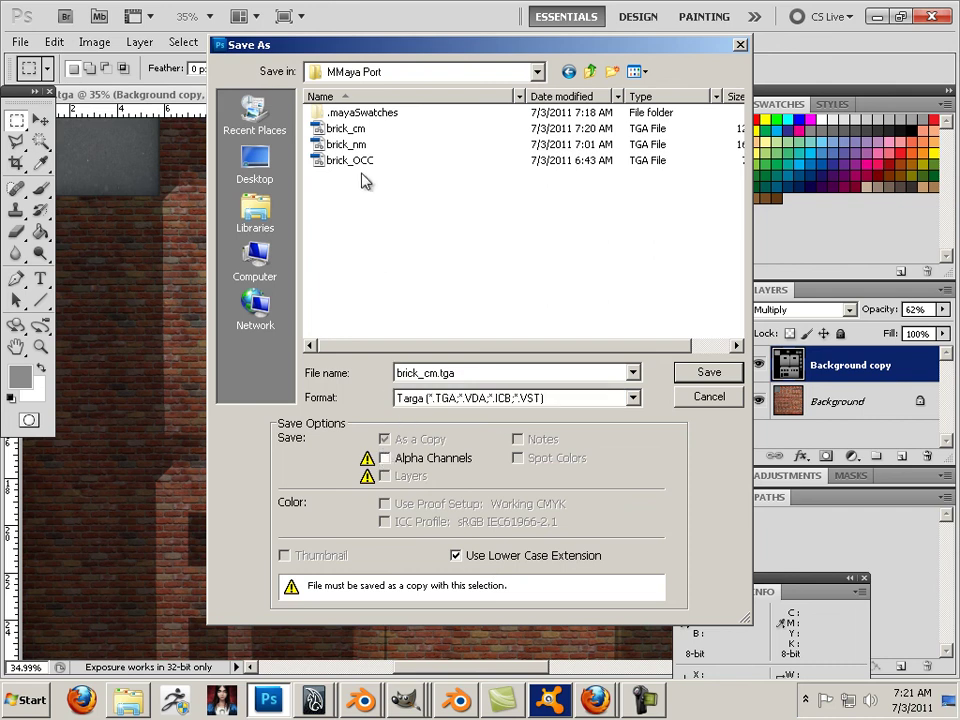
Overwrite the existing brick_cm.tga as a 24-bit Targa, then return to Maya.
click(356, 128)
click(709, 372)
click(441, 272)
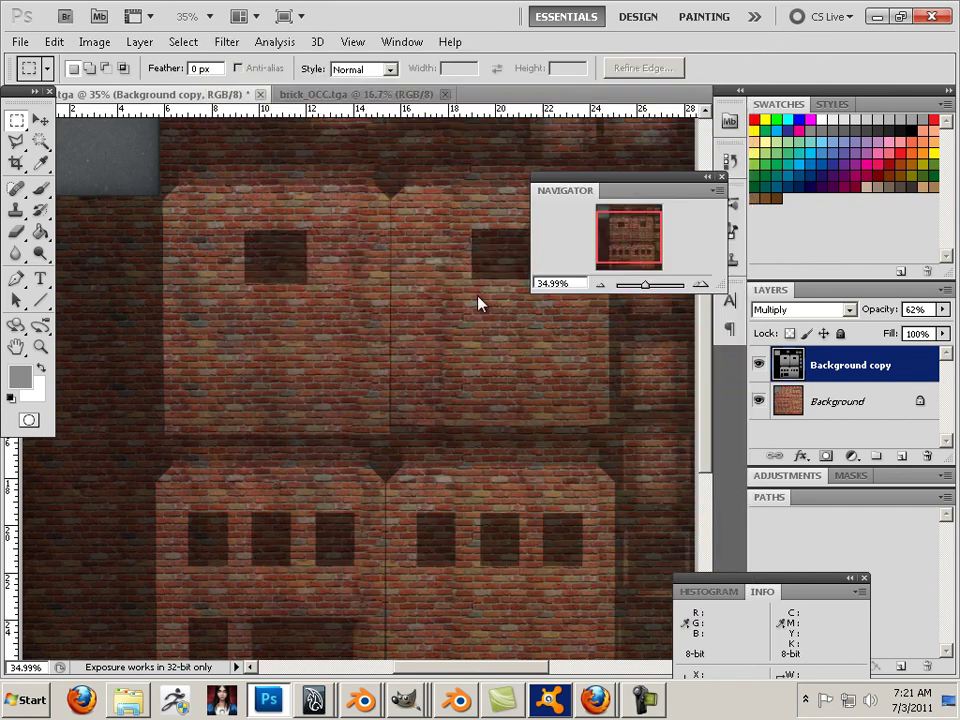
click(449, 283)
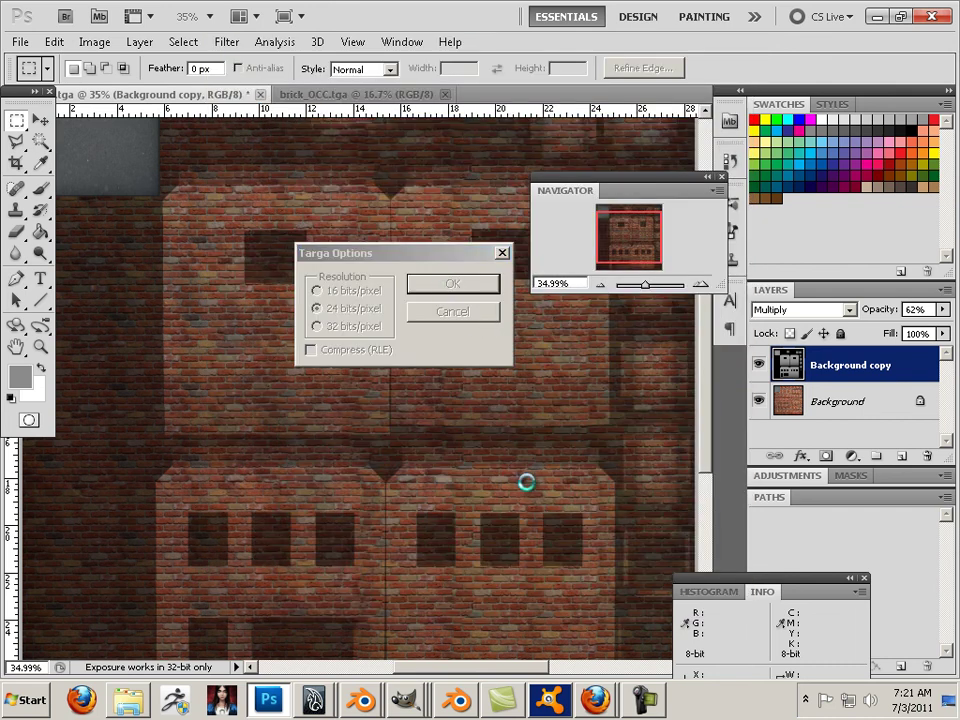
click(313, 700)
click(321, 668)
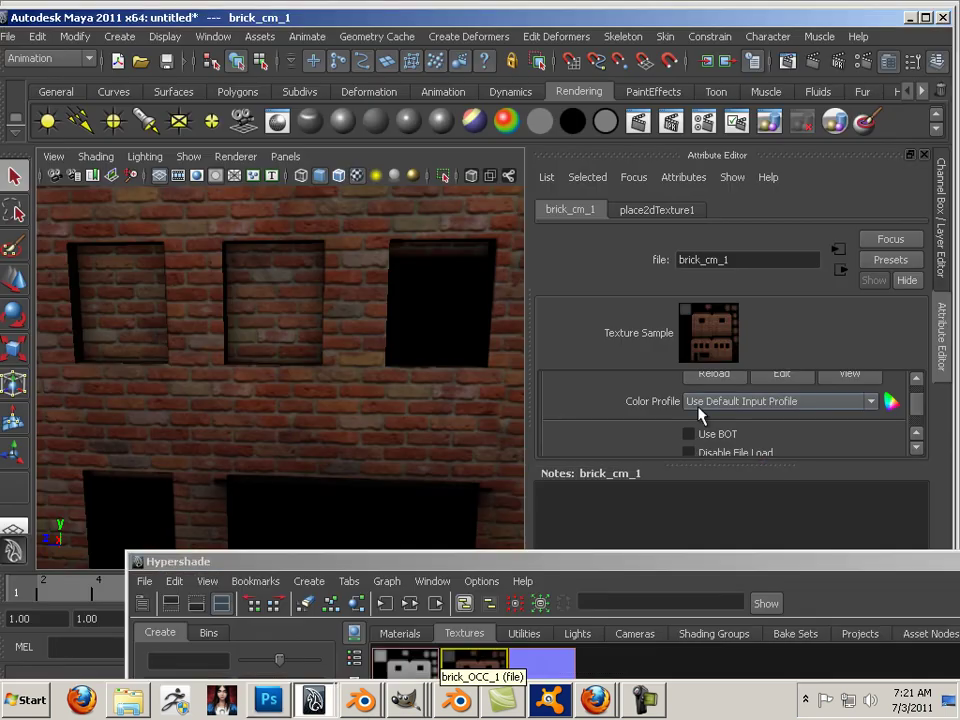
Reload the brick_cm_1 texture from disk and orbit around the textured building.
click(712, 376)
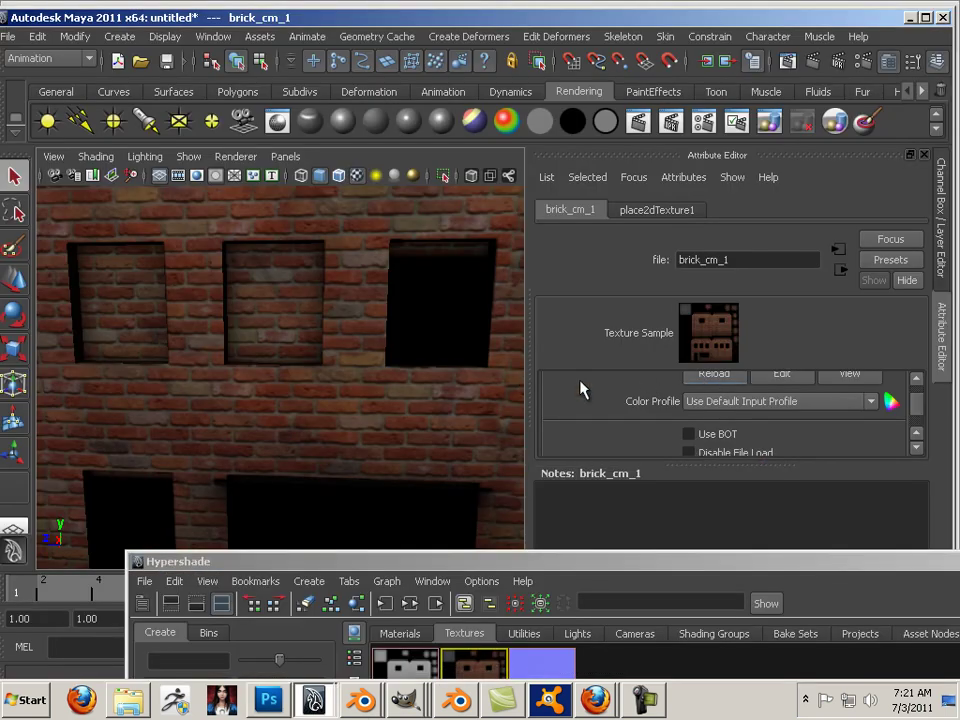
alt+right_drag(443, 381, 303, 382)
click(448, 403)
alt+drag(448, 403, 377, 358)
alt+drag(332, 279, 268, 200)
Switch the viewport to High Quality Rendering and orbit to inspect the walls and roof.
click(233, 157)
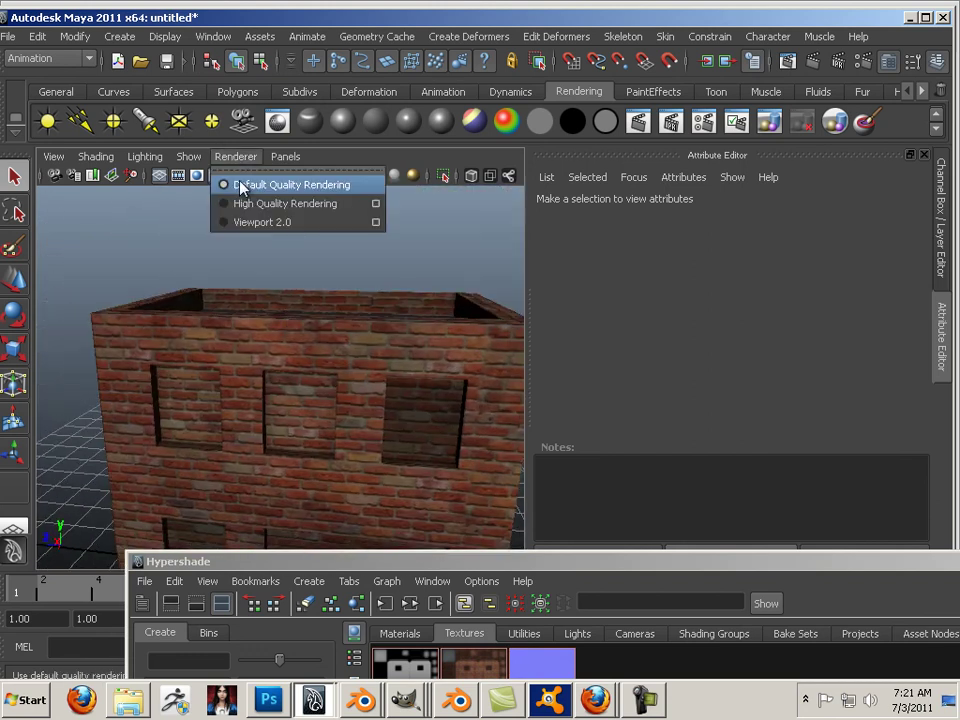
click(243, 204)
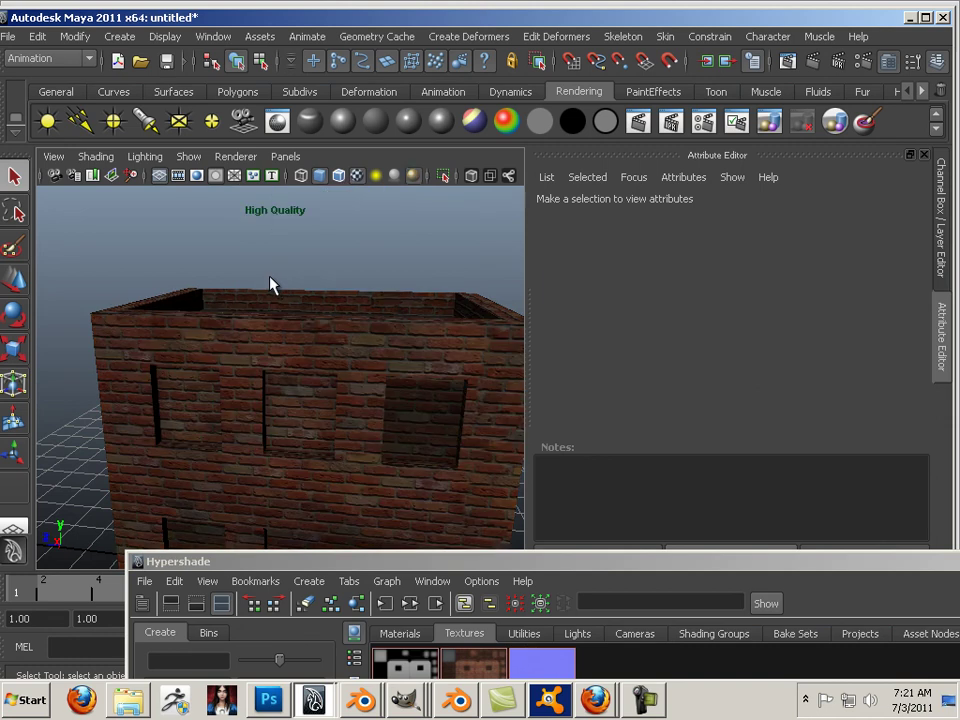
alt+drag(329, 290, 279, 272)
alt+right_drag(279, 272, 264, 306)
alt+drag(264, 306, 332, 266)
alt+right_drag(332, 266, 287, 343)
alt+drag(287, 343, 141, 313)
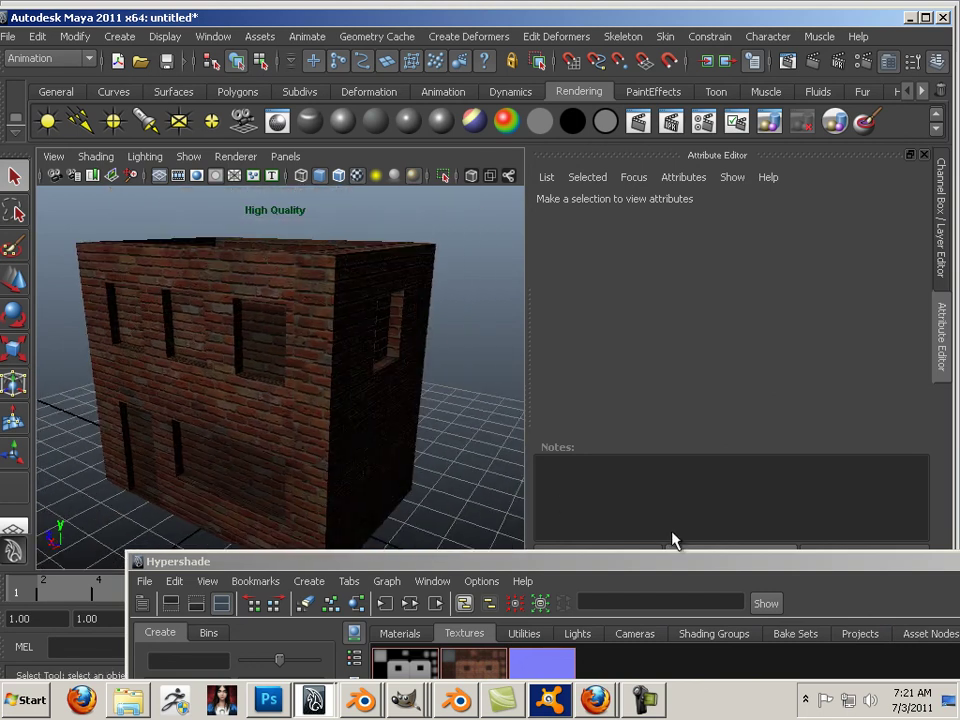
Close the Hypershade window and pull the camera back from the building.
drag(675, 567, 418, 454)
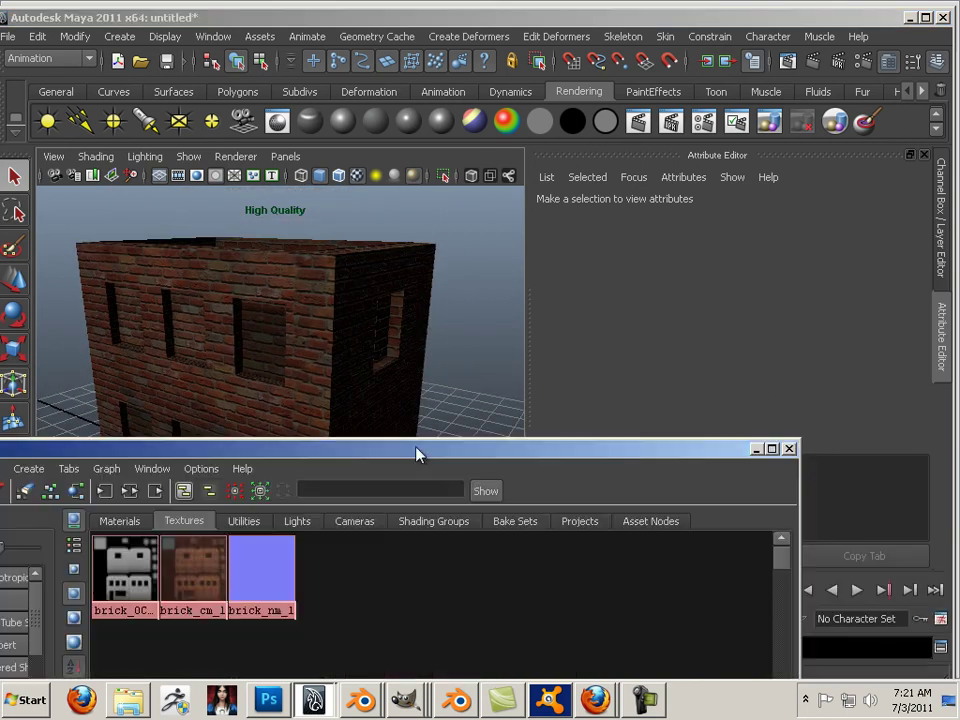
click(789, 448)
alt+right_drag(495, 390, 425, 390)
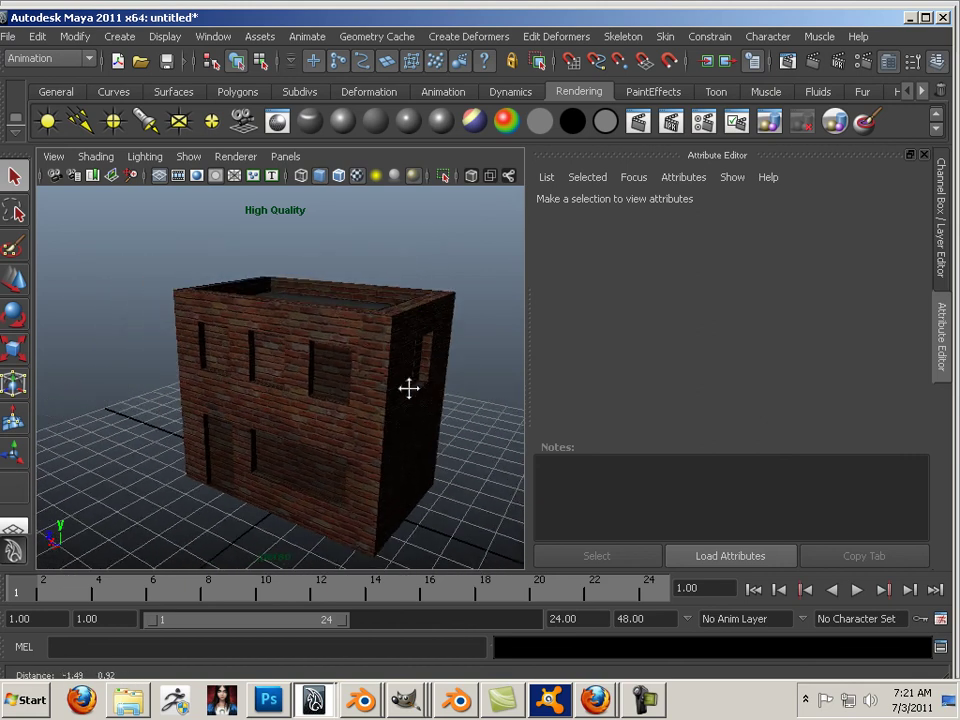